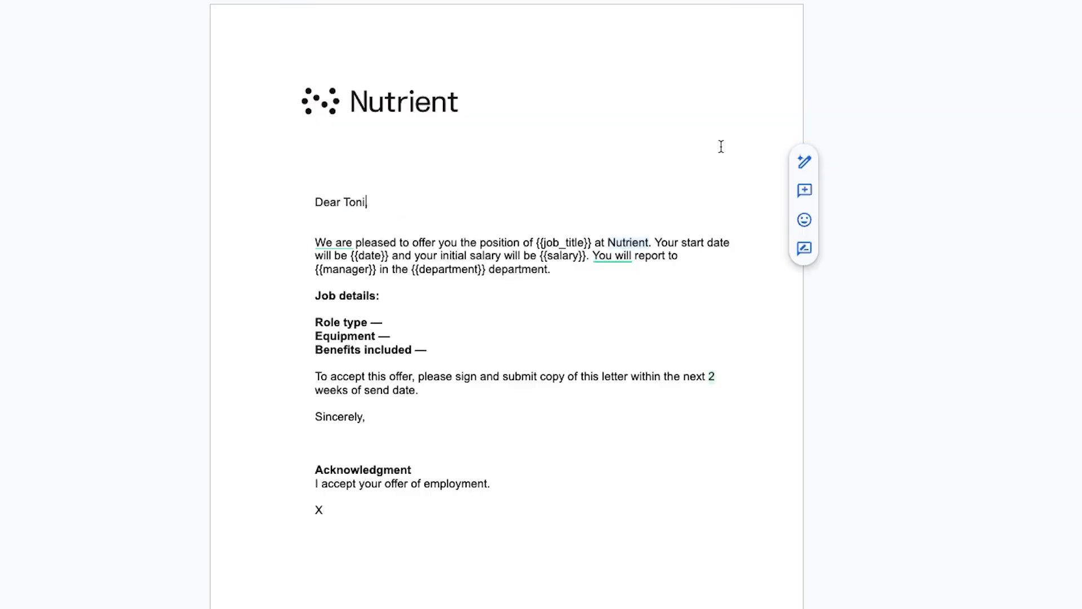
# Replace the letter's placeholders with the candidate's first name, Marketing Manager and start date 2025-08-11
pyautogui.write(',')
pyautogui.moveTo(537, 244); pyautogui.dragTo(593, 239)
pyautogui.write('Marketing Manager')
pyautogui.moveTo(403, 255); pyautogui.dragTo(419, 255)
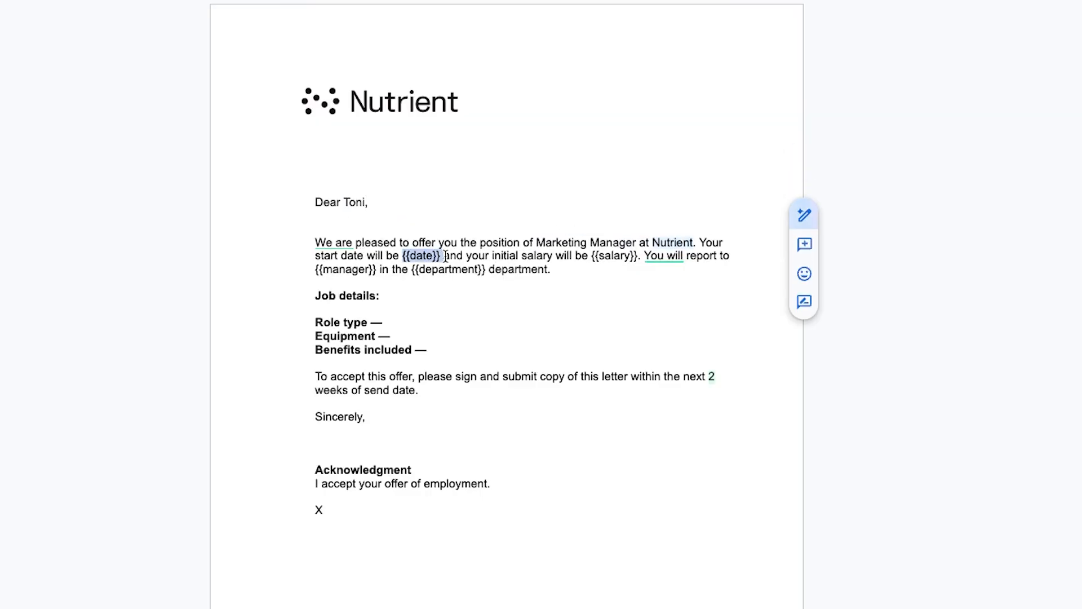
pyautogui.write('2025-08-11')
pyautogui.moveTo(601, 255); pyautogui.dragTo(654, 256)
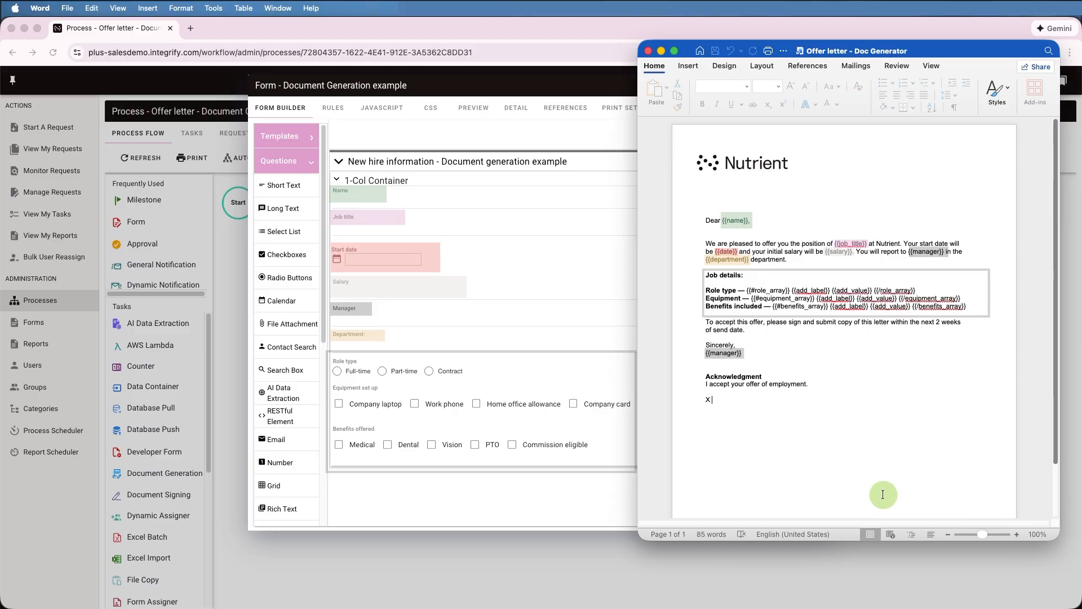
# Put away the Word template and form builder, then open the Document Generator task's configuration
pyautogui.click(661, 51)
pyautogui.click(824, 86)
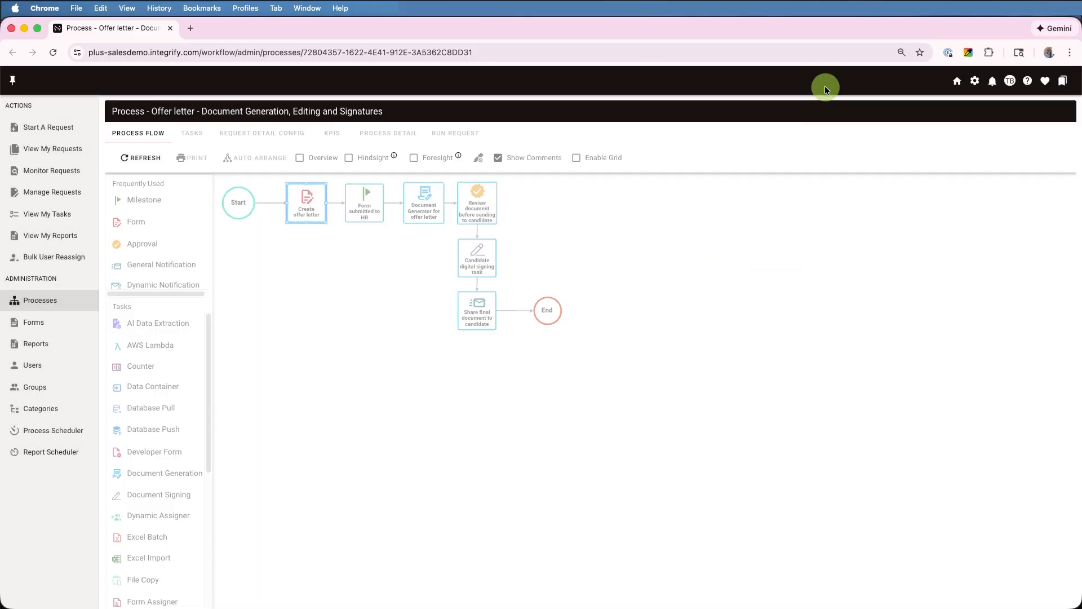
pyautogui.click(428, 204)
pyautogui.moveTo(462, 177)
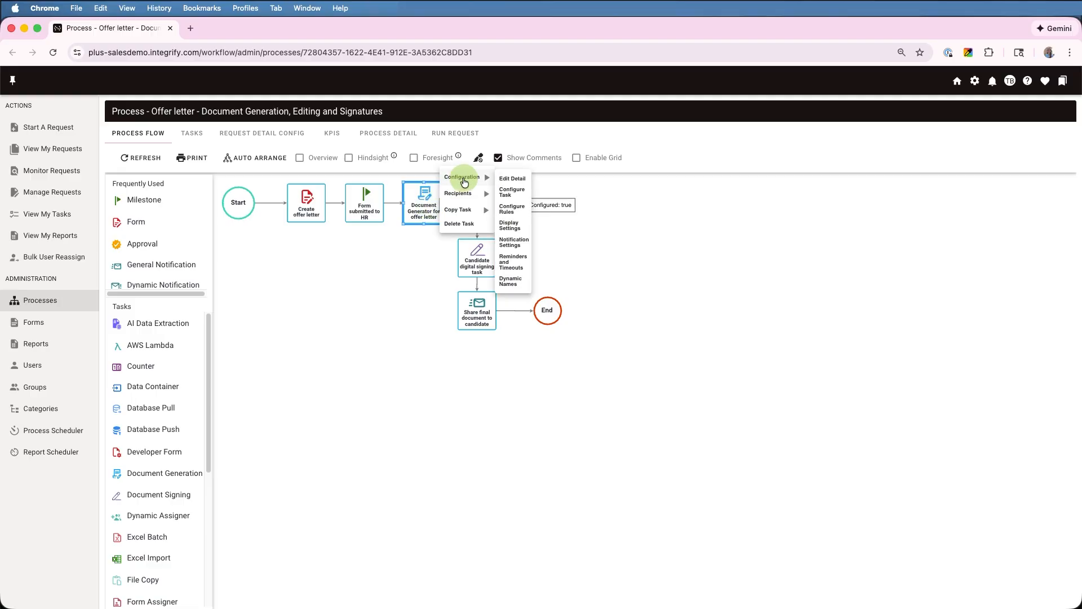
pyautogui.click(505, 191)
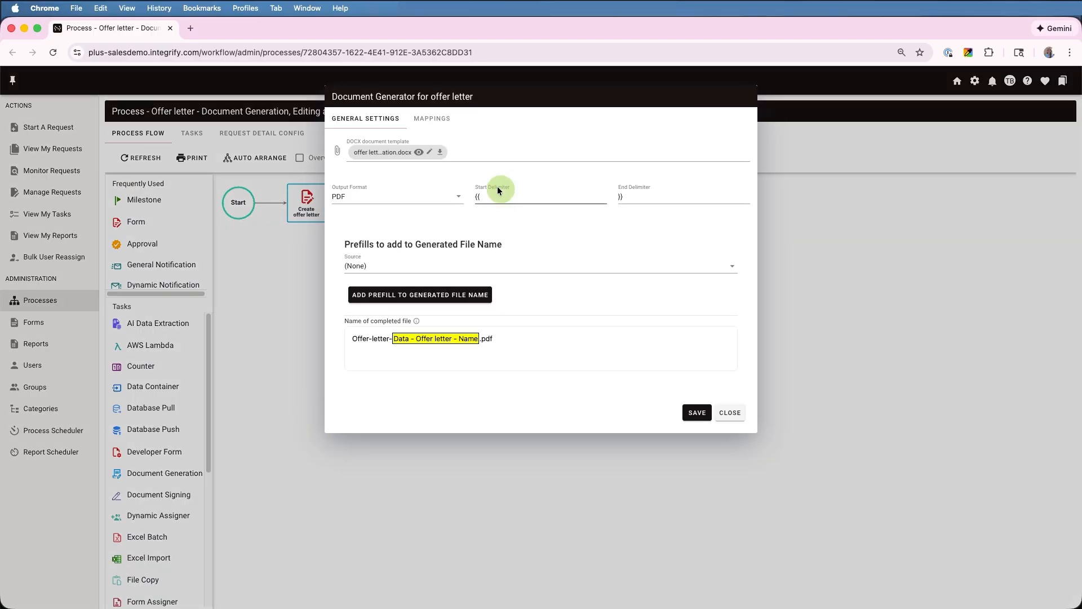
# Preview the offer-letter template, keep PDF output, check the placeholder mappings, and close the settings
pyautogui.click(419, 152)
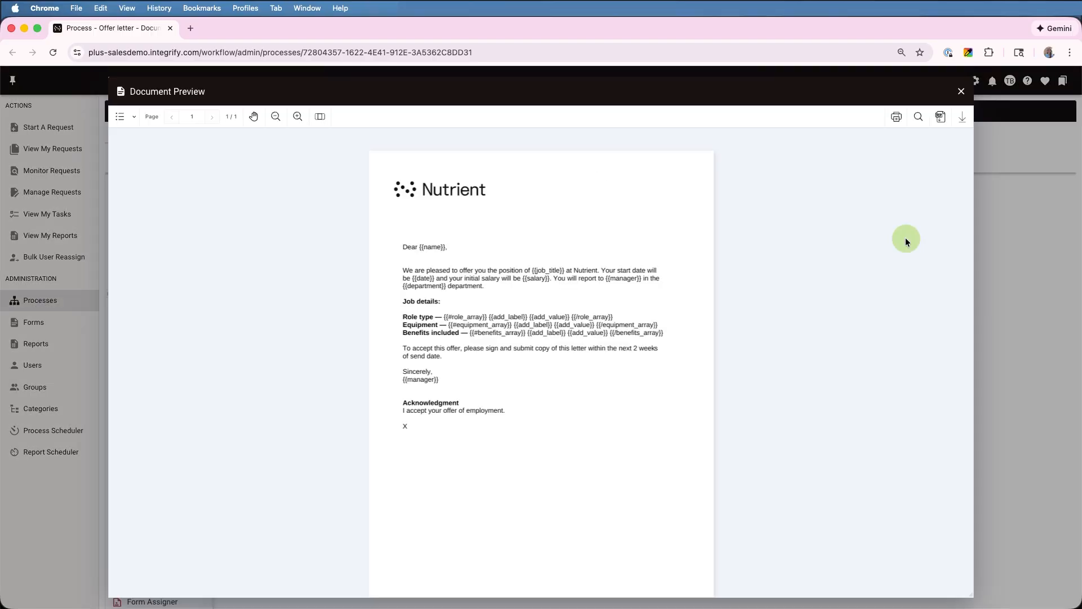
pyautogui.click(962, 93)
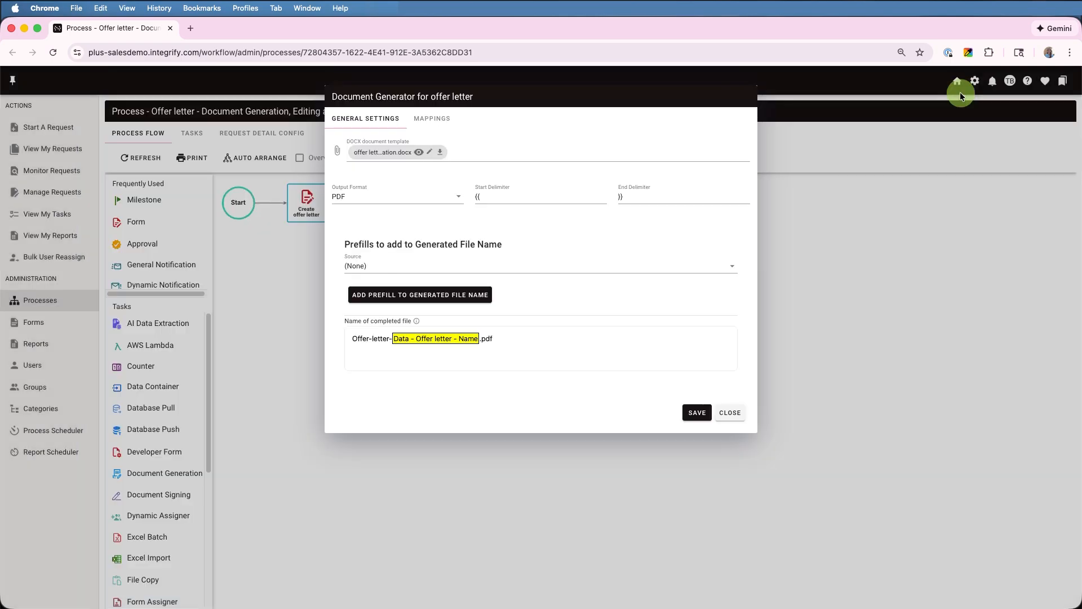
pyautogui.click(458, 196)
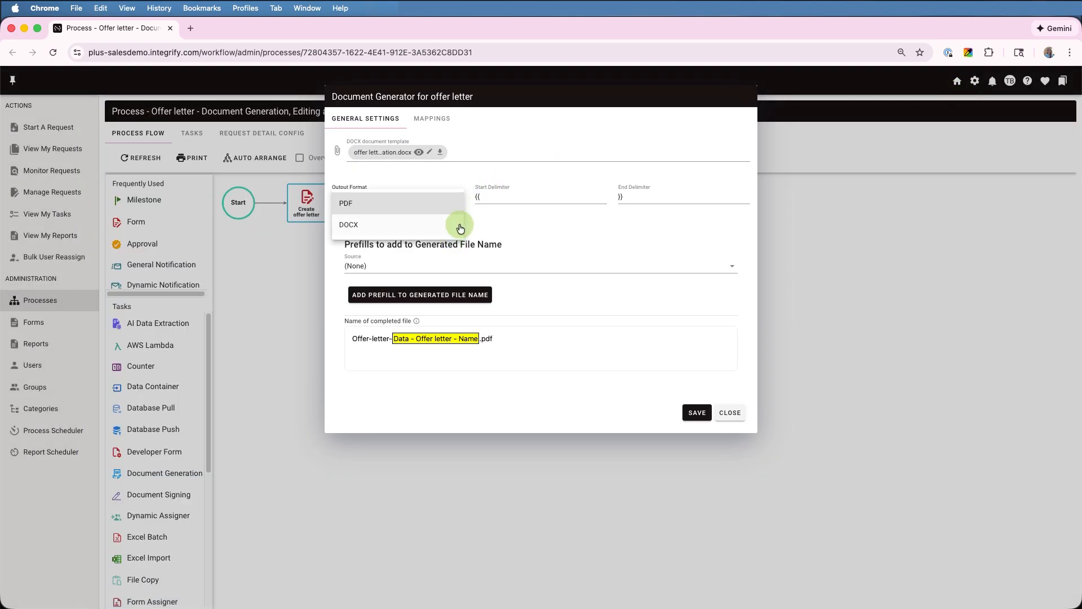
pyautogui.click(462, 172)
pyautogui.click(435, 119)
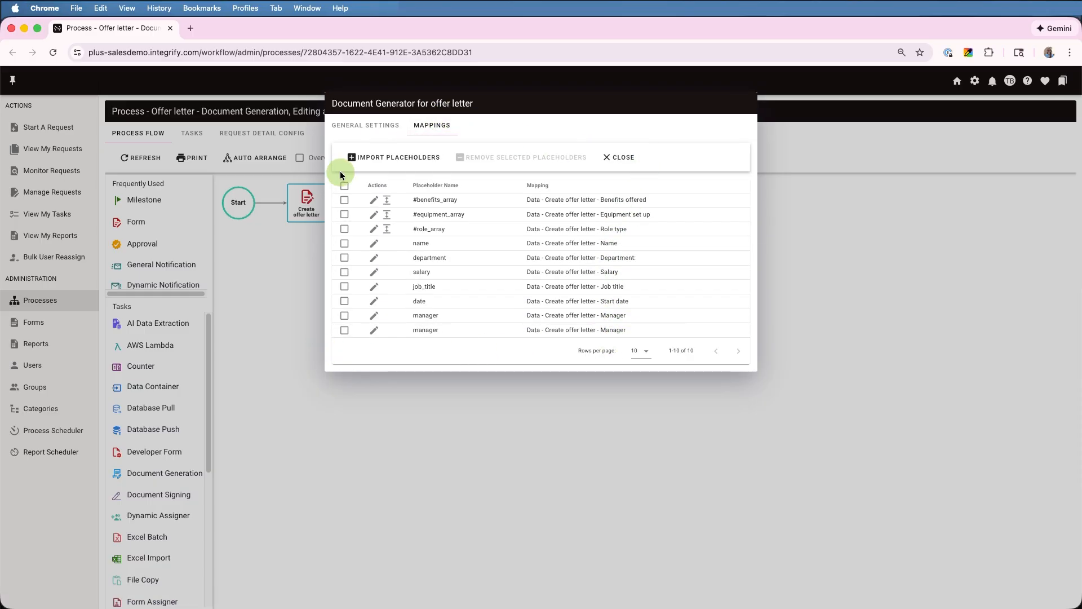
pyautogui.click(619, 157)
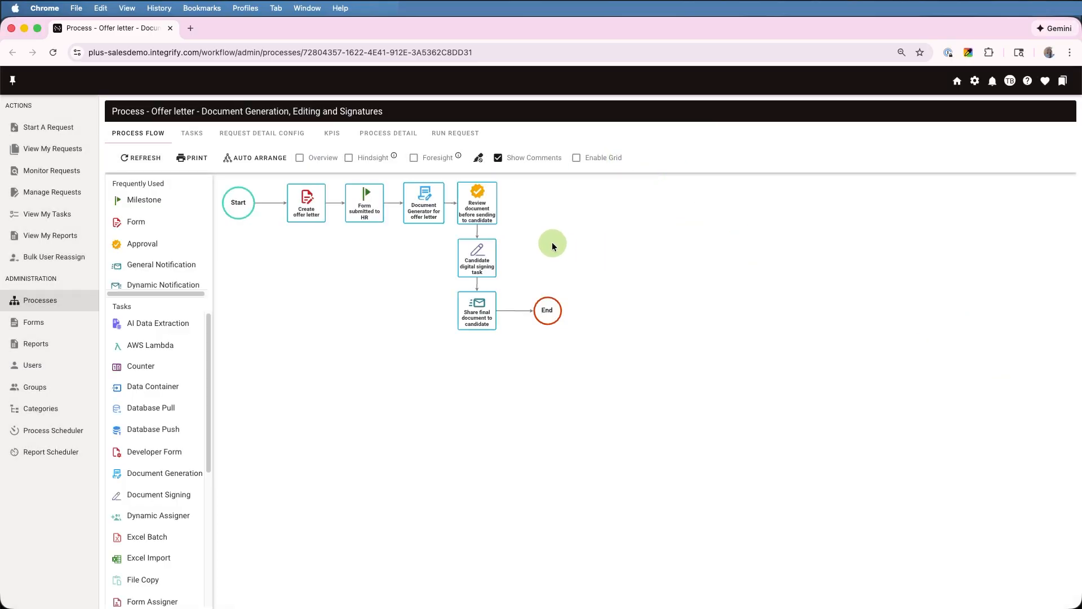
# Start a new offer letter request with the candidate's name, Marketing Manager and start date 02/16/2026
pyautogui.click(456, 135)
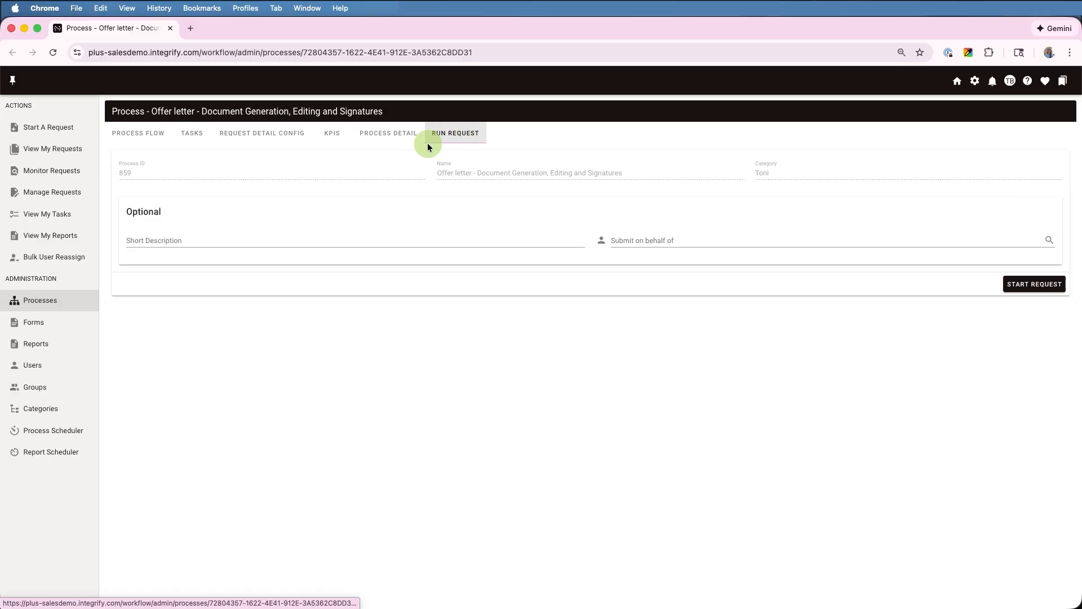
pyautogui.click(1018, 285)
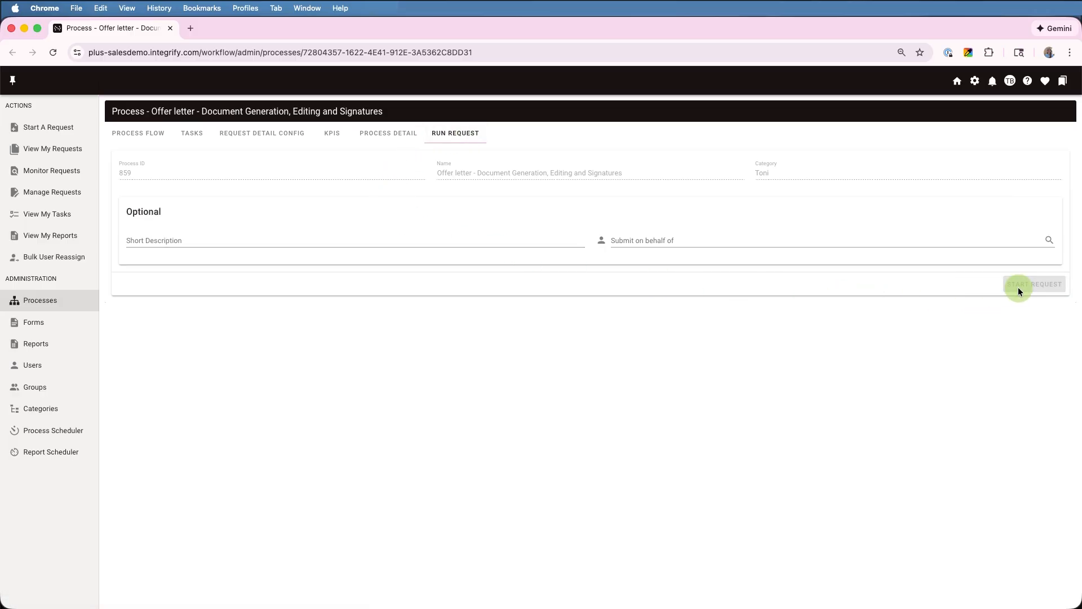
pyautogui.click(225, 187)
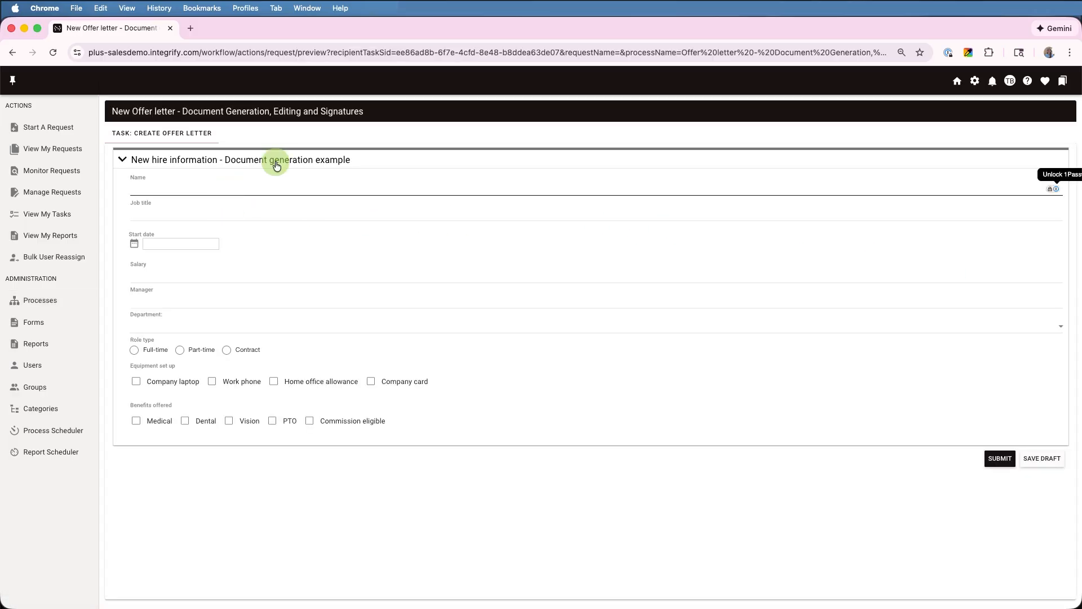
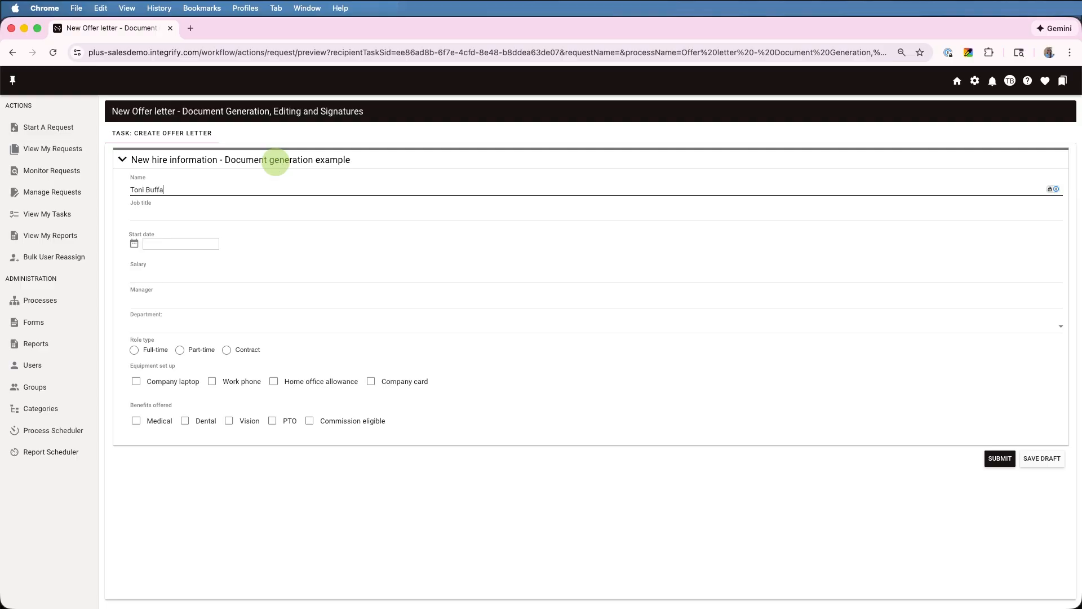
pyautogui.press('Tab')
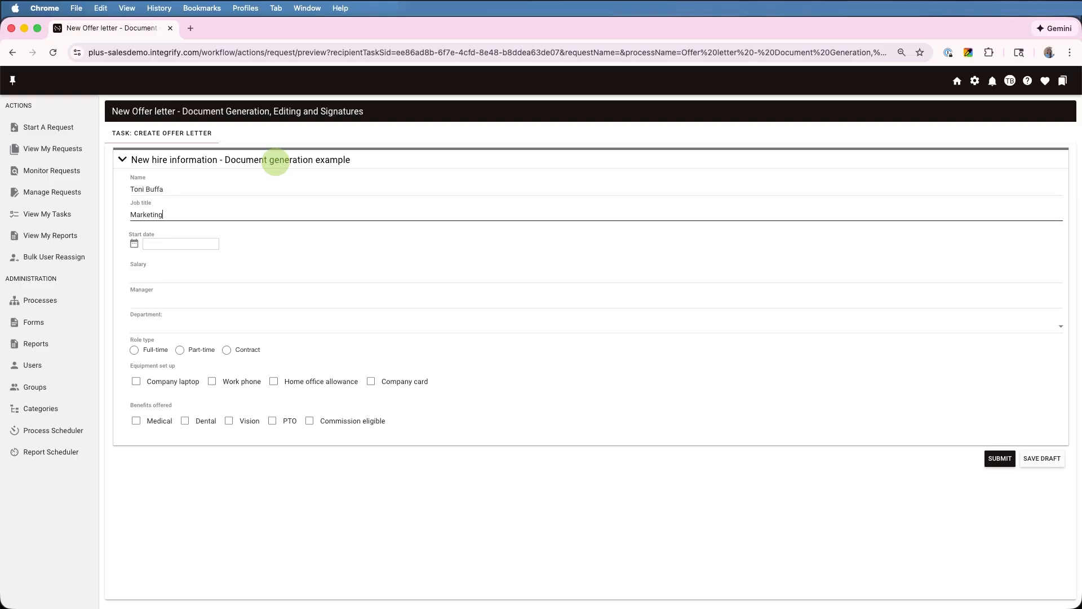
pyautogui.write('Marketing Manager')
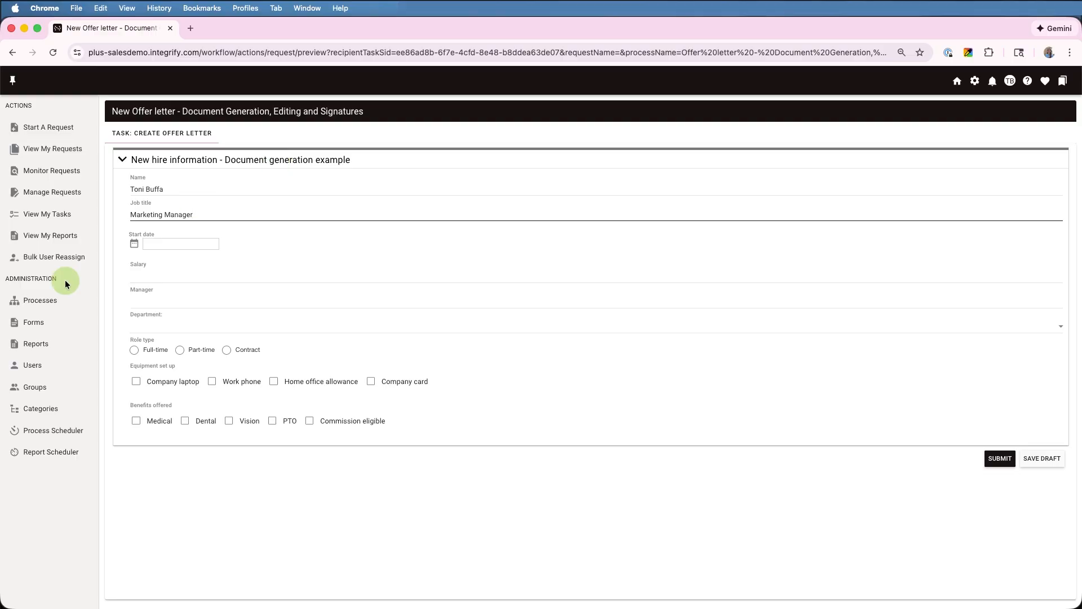
pyautogui.click(150, 244)
pyautogui.click(172, 308)
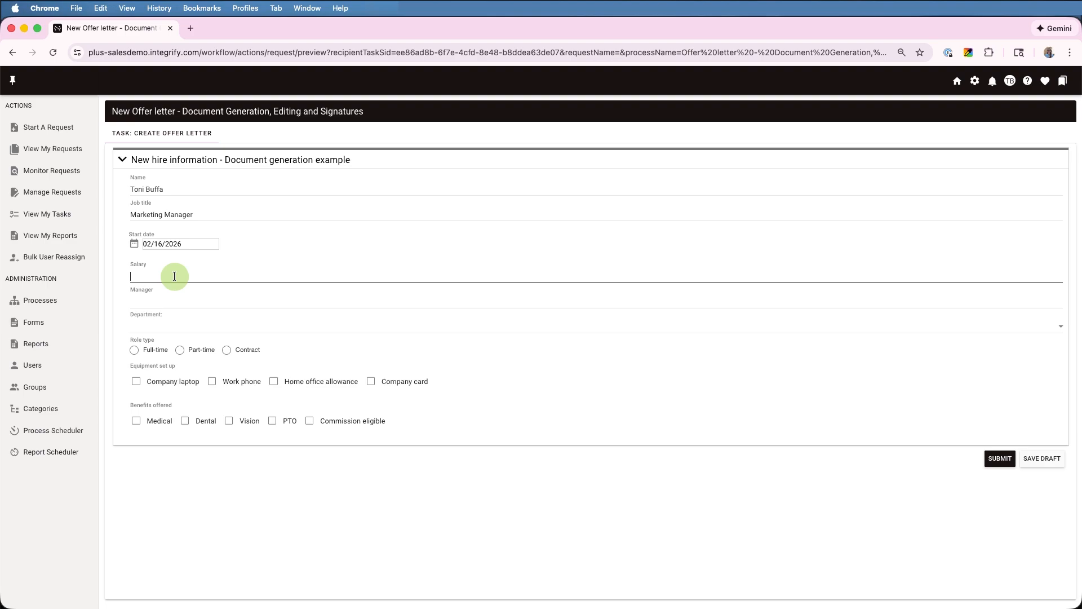
# Enter salary 80000, the manager's name, department Marketing and role type Full-time
pyautogui.click(175, 276)
pyautogui.write('80000')
pyautogui.press('Tab')
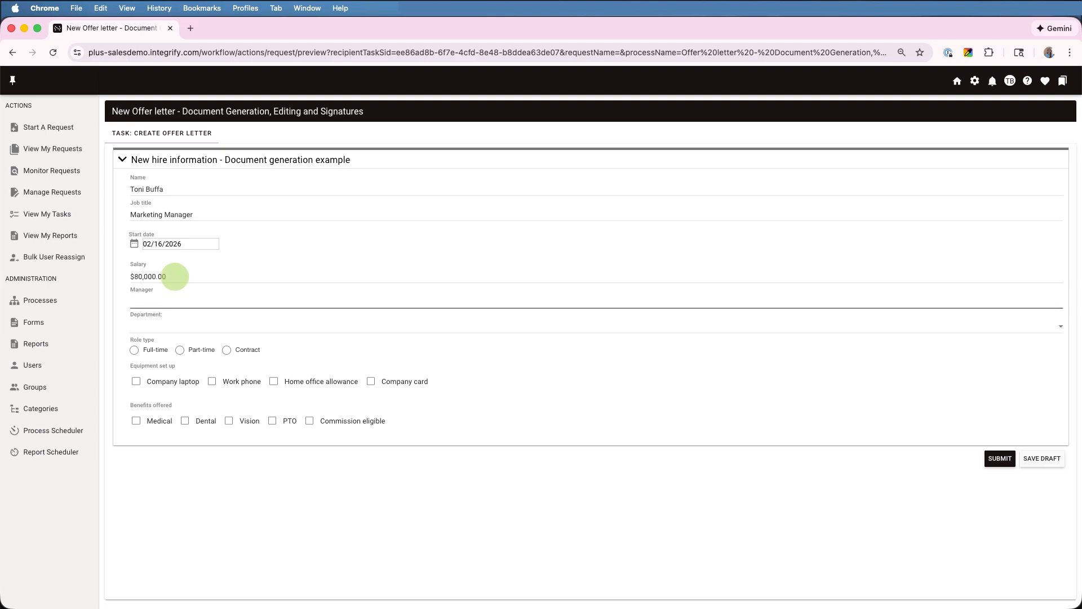
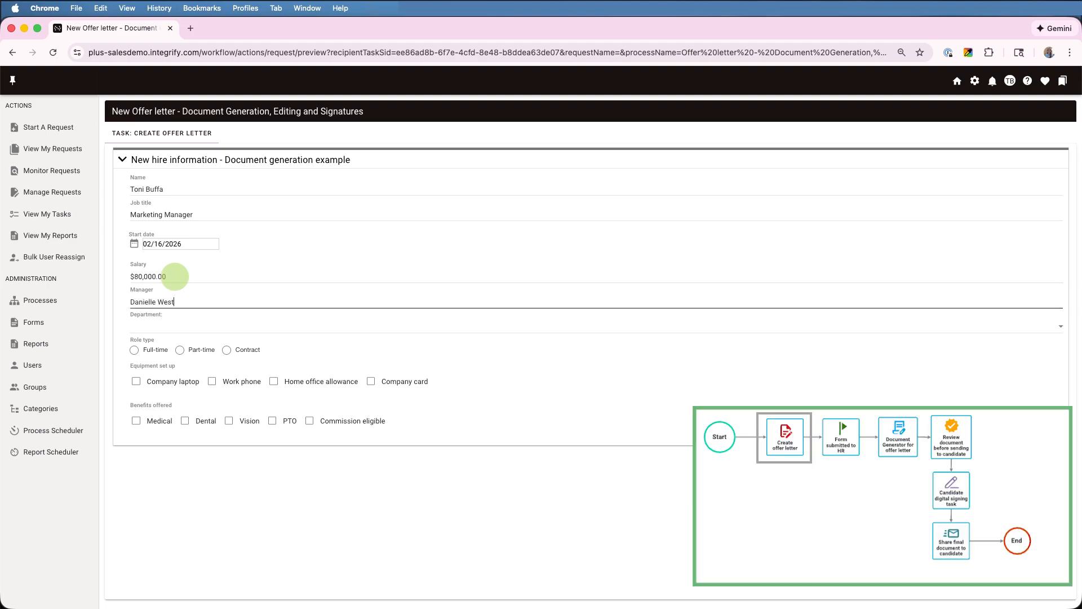
pyautogui.click(223, 330)
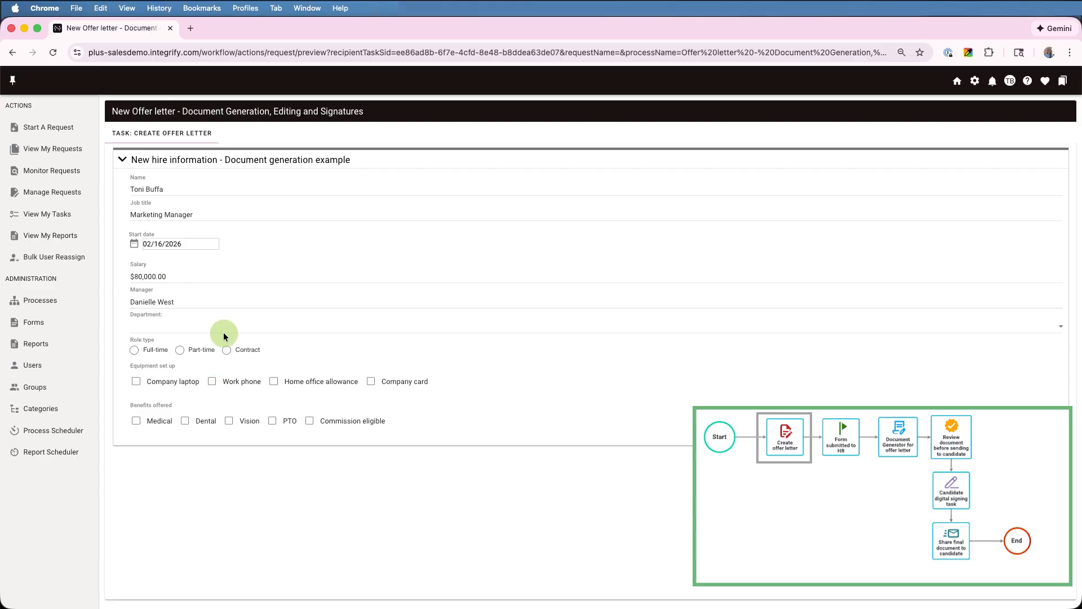
pyautogui.scroll(-1, 236, 371)
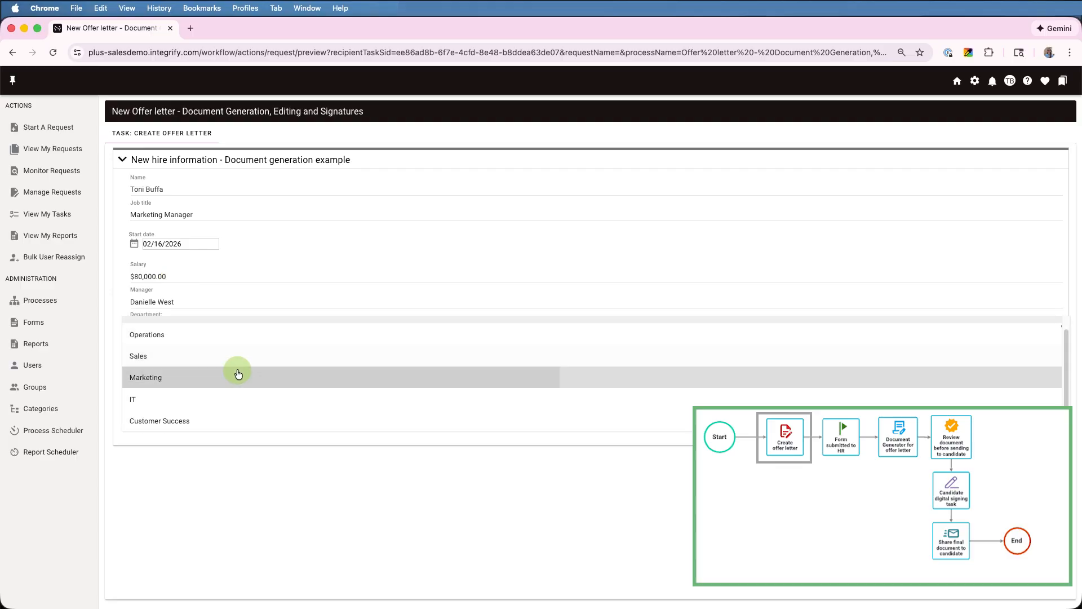
pyautogui.click(237, 373)
pyautogui.click(162, 352)
# Tick laptop, phone, home office allowance, company card, plus PTO, Vision, Dental, Medical; submit the form
pyautogui.click(172, 381)
pyautogui.click(240, 382)
pyautogui.click(403, 386)
pyautogui.click(346, 382)
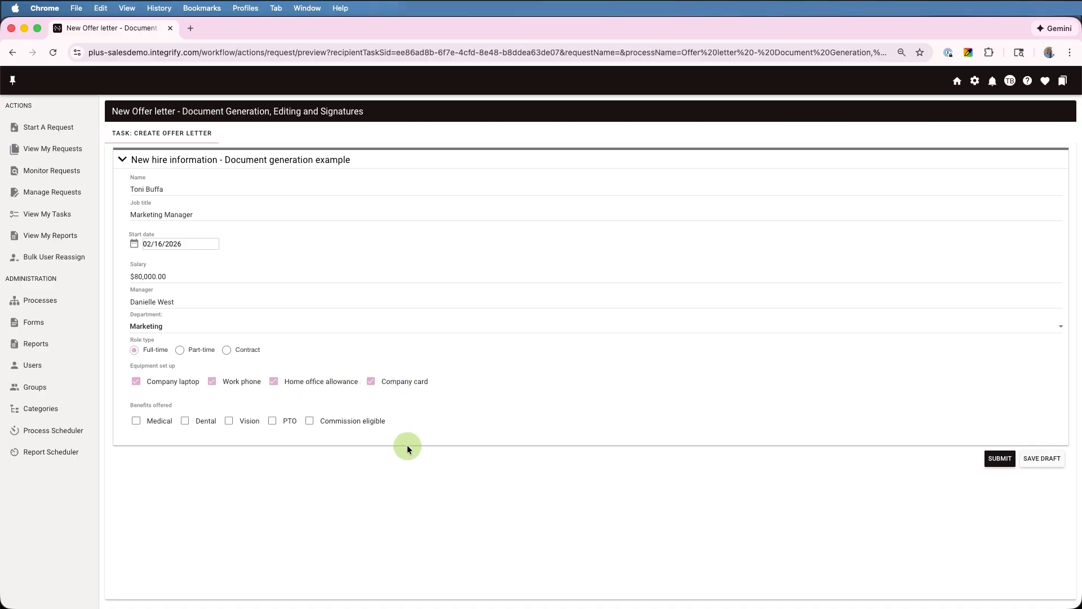
pyautogui.click(287, 424)
pyautogui.click(250, 421)
pyautogui.click(209, 422)
pyautogui.click(157, 421)
pyautogui.click(1000, 458)
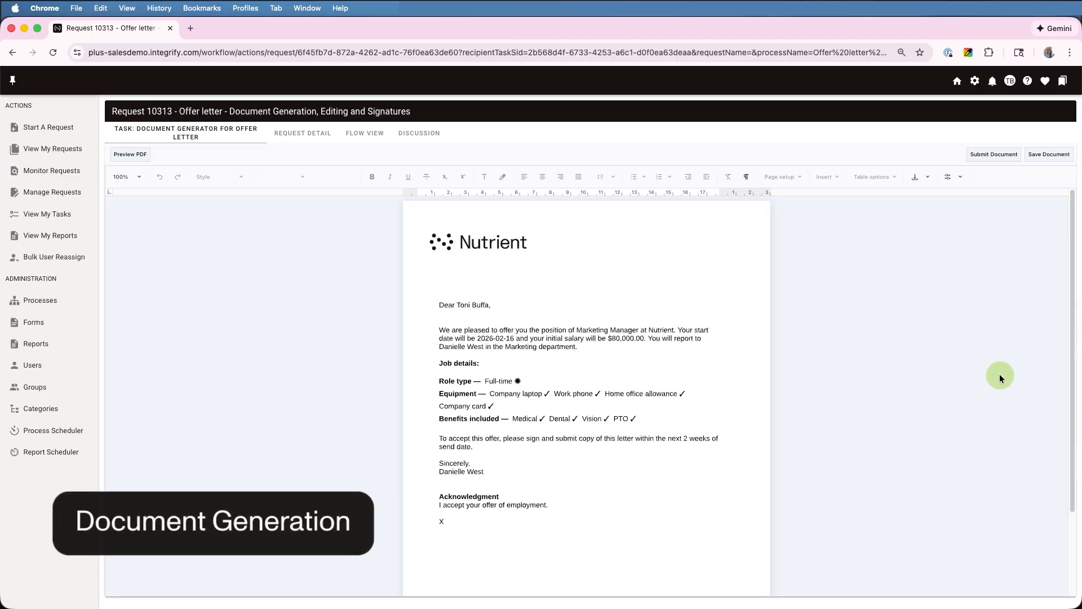
# Drop the cents from the $80,000 salary and make Marketing Manager bold
pyautogui.moveTo(1073, 316); pyautogui.dragTo(1075, 337)
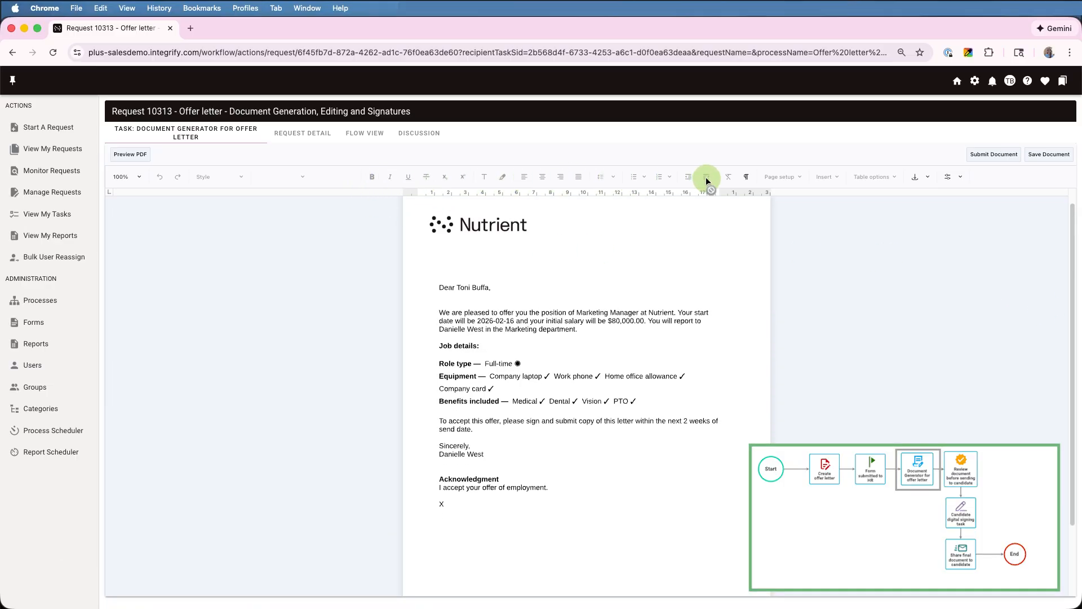
pyautogui.click(515, 320)
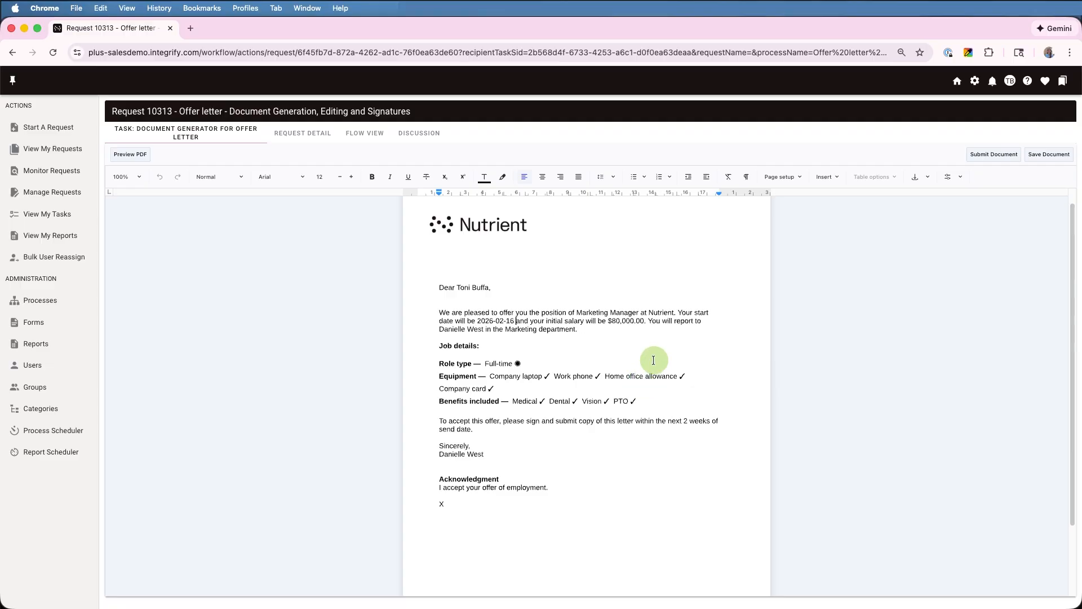
pyautogui.click(643, 321)
pyautogui.press('BackSpace')
pyautogui.press('BackSpace')
pyautogui.press('BackSpace')
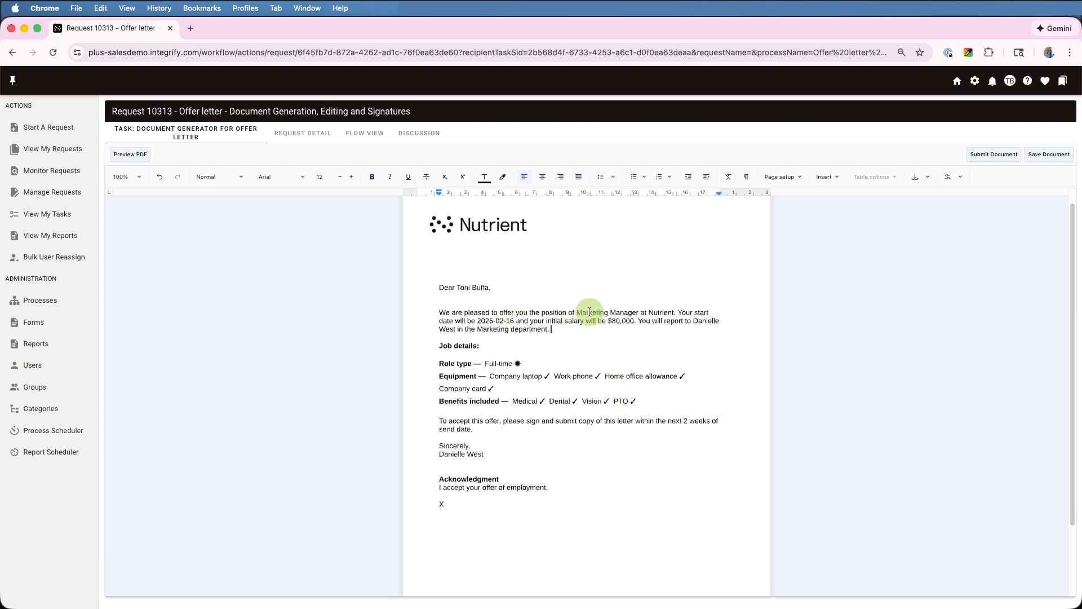
pyautogui.moveTo(576, 312); pyautogui.dragTo(642, 312)
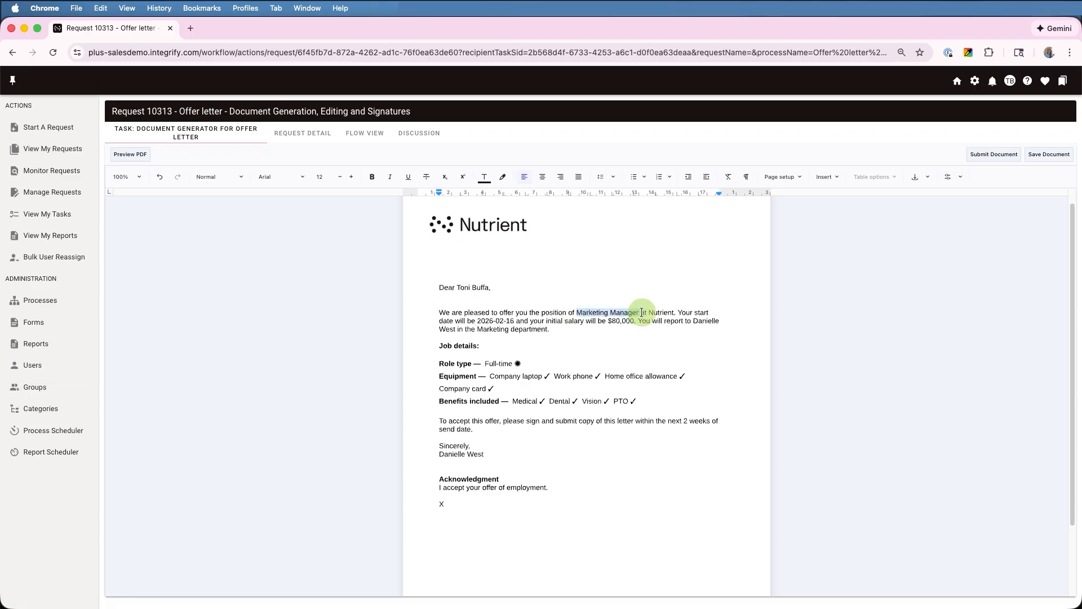
pyautogui.click(373, 178)
# Change the start date to 2026-02-23 and save the edited letter
pyautogui.click(479, 320)
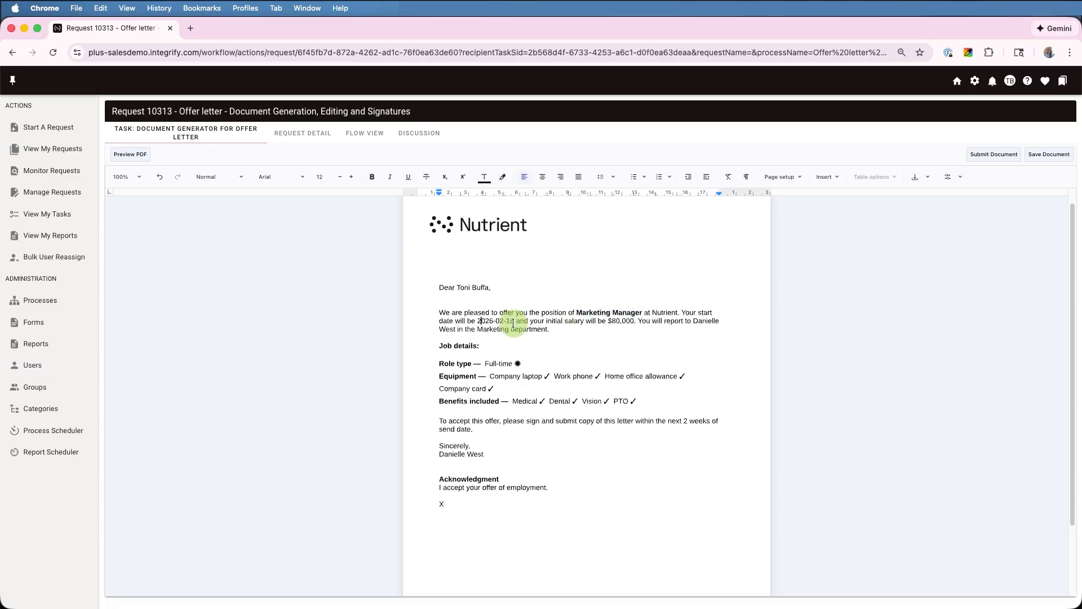
pyautogui.write('23')
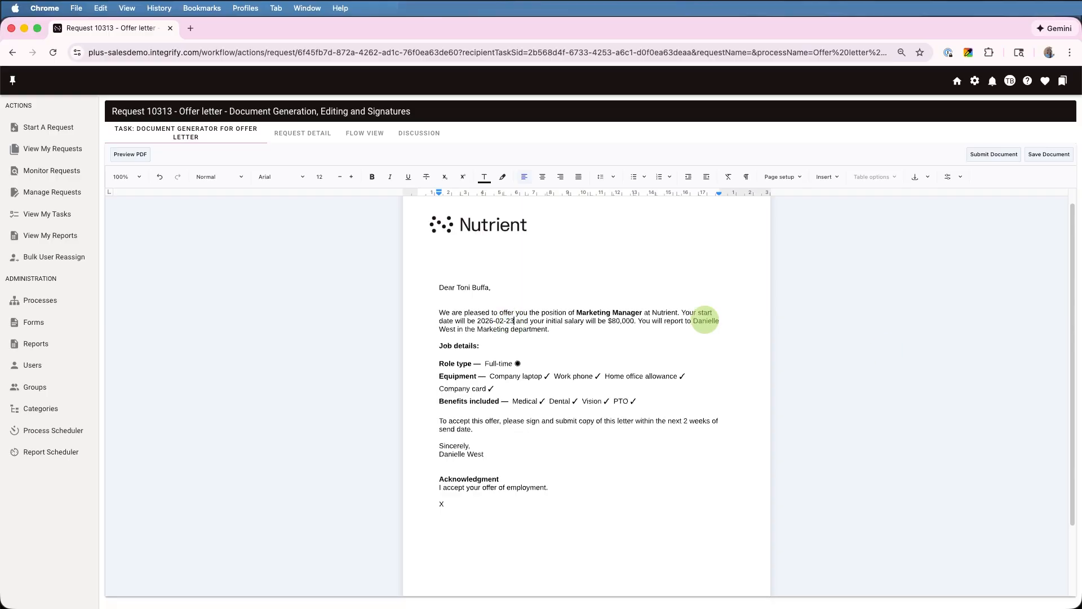
pyautogui.click(587, 330)
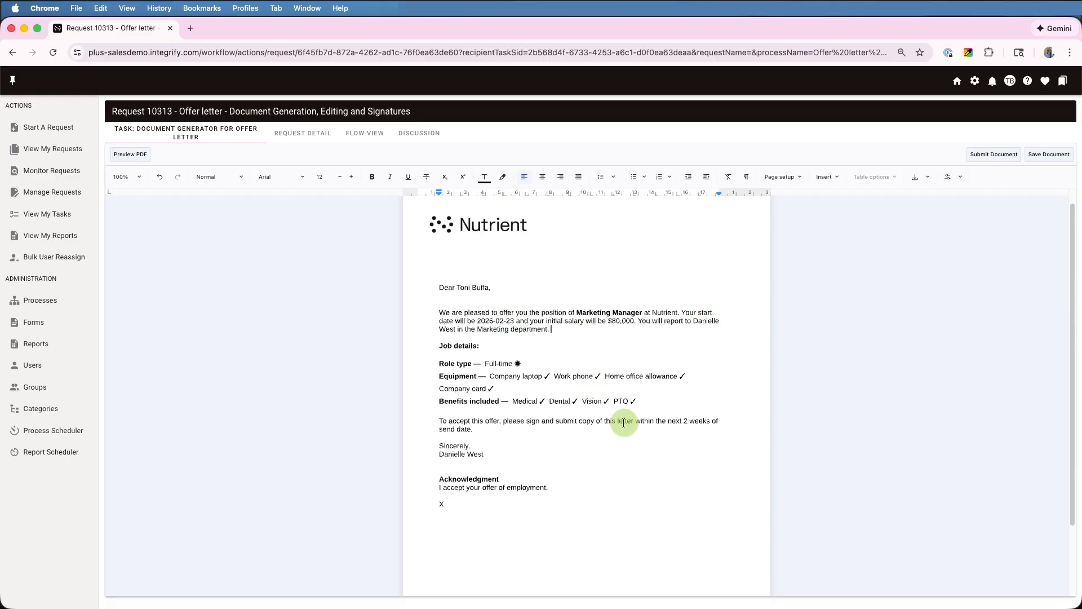
pyautogui.click(1036, 154)
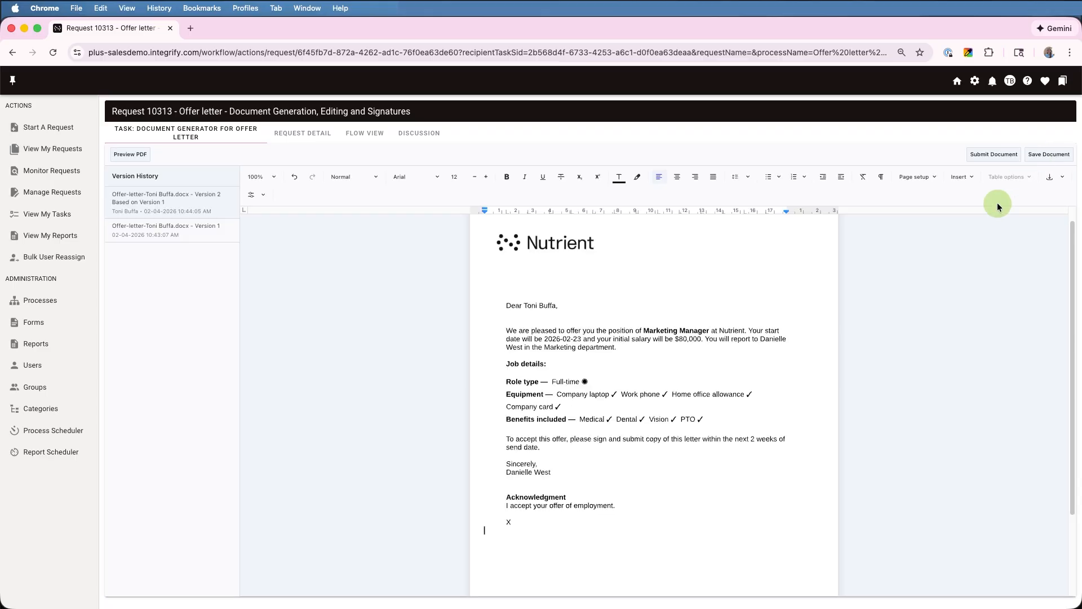
# Compare Version 1 against the edited Version 2, then submit the letter for review
pyautogui.click(160, 230)
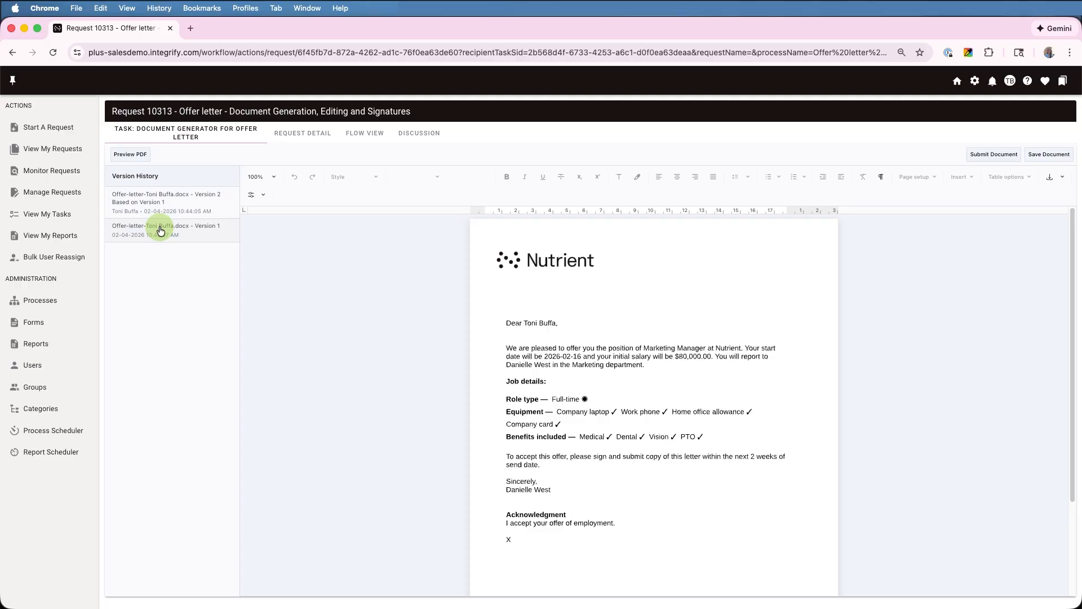
pyautogui.click(152, 194)
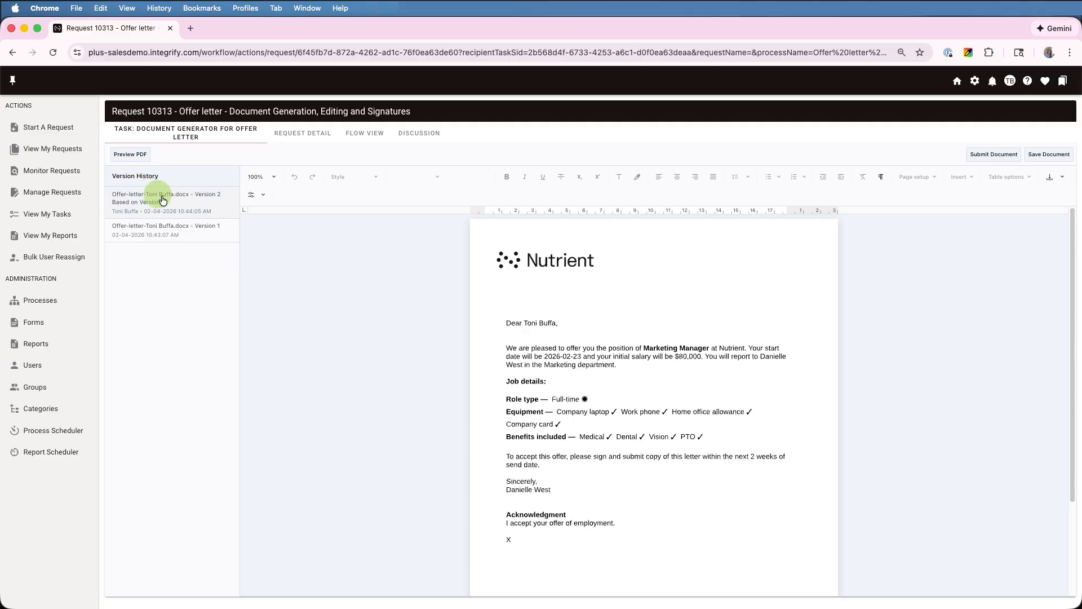
pyautogui.click(980, 162)
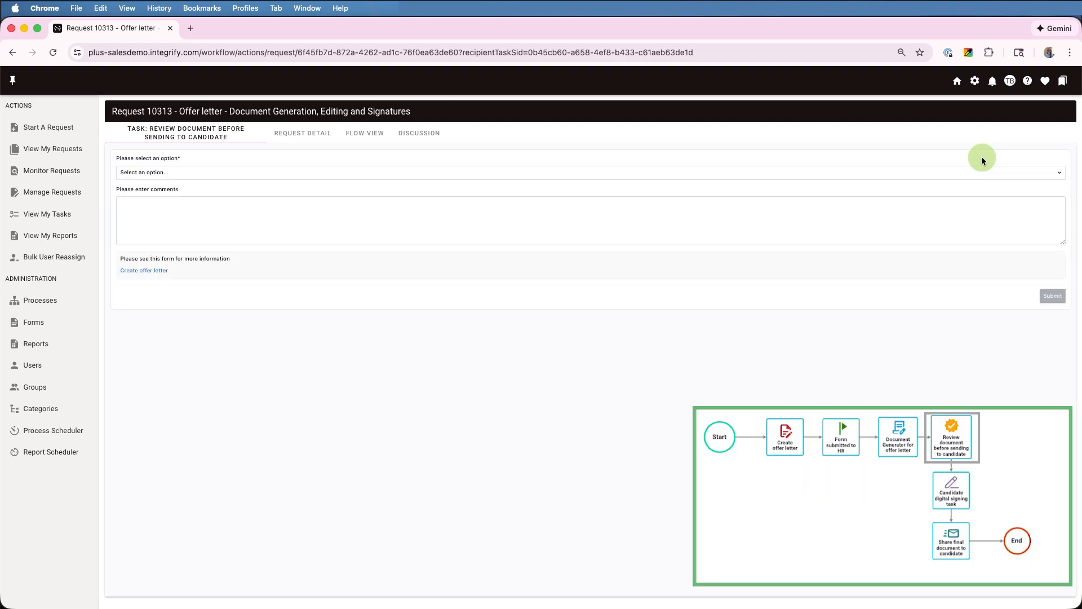
# Check the submitted new-hire form details, then approve the offer letter and submit the decision
pyautogui.click(188, 169)
pyautogui.click(190, 171)
pyautogui.click(149, 271)
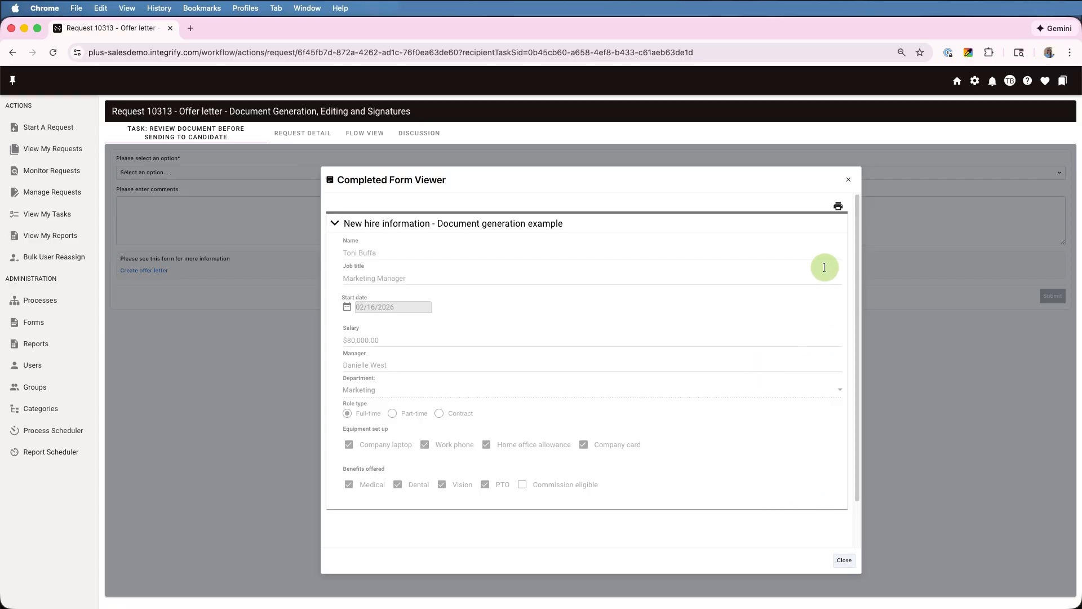
pyautogui.click(841, 185)
pyautogui.click(420, 175)
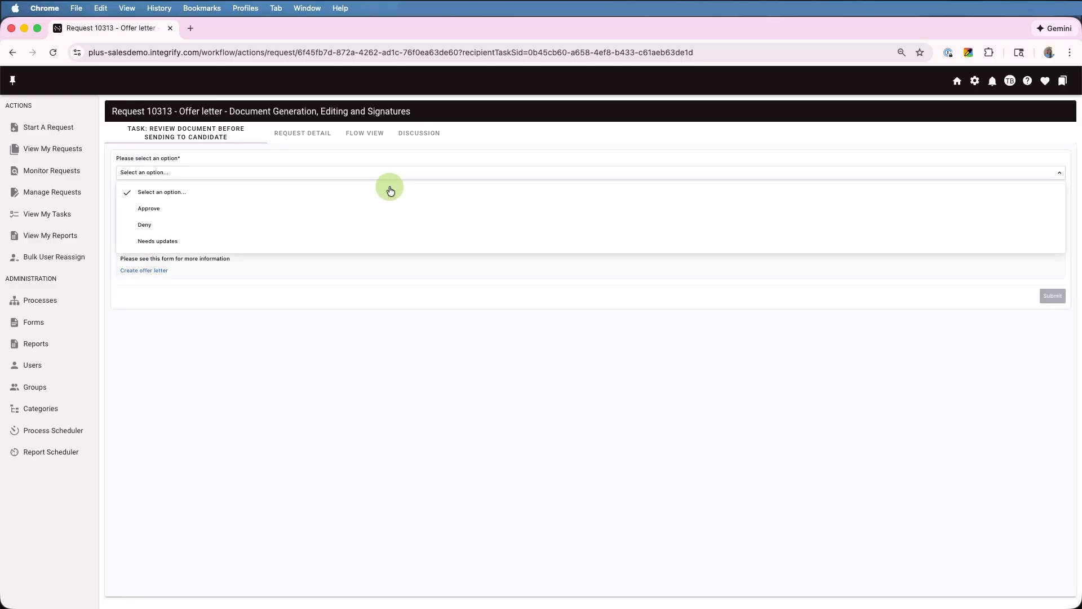
pyautogui.click(285, 209)
pyautogui.click(1053, 292)
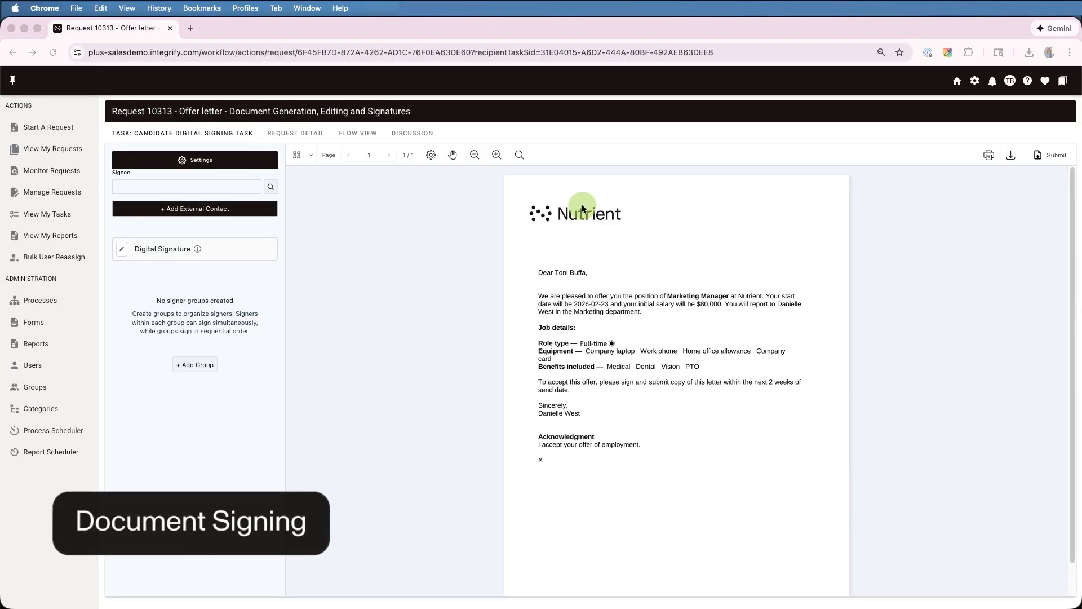
# Add the candidate as an external signer with their full name and e-mail address
pyautogui.click(241, 209)
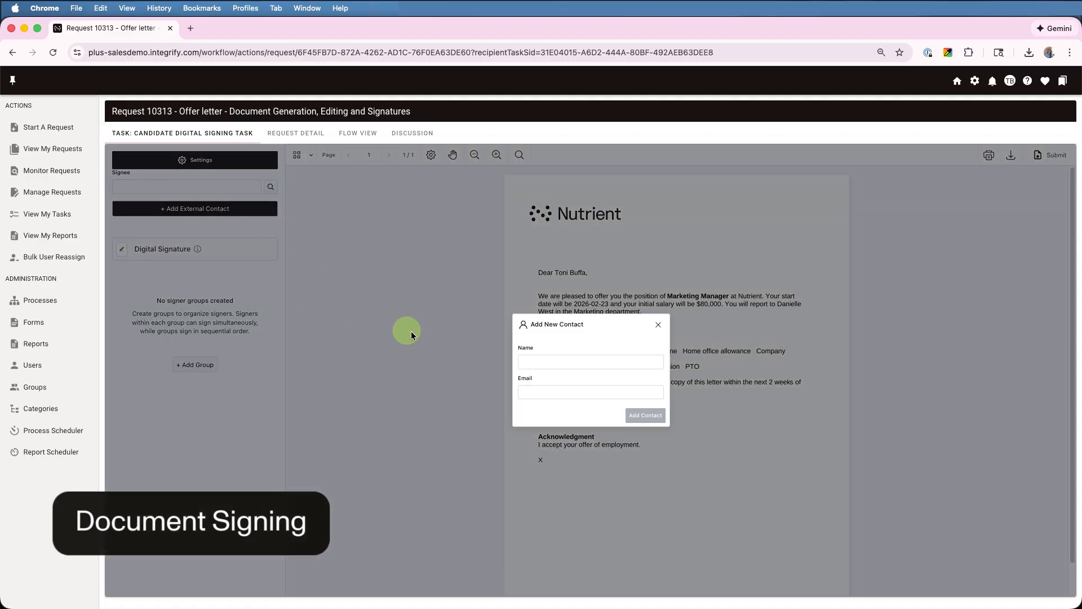
pyautogui.click(560, 361)
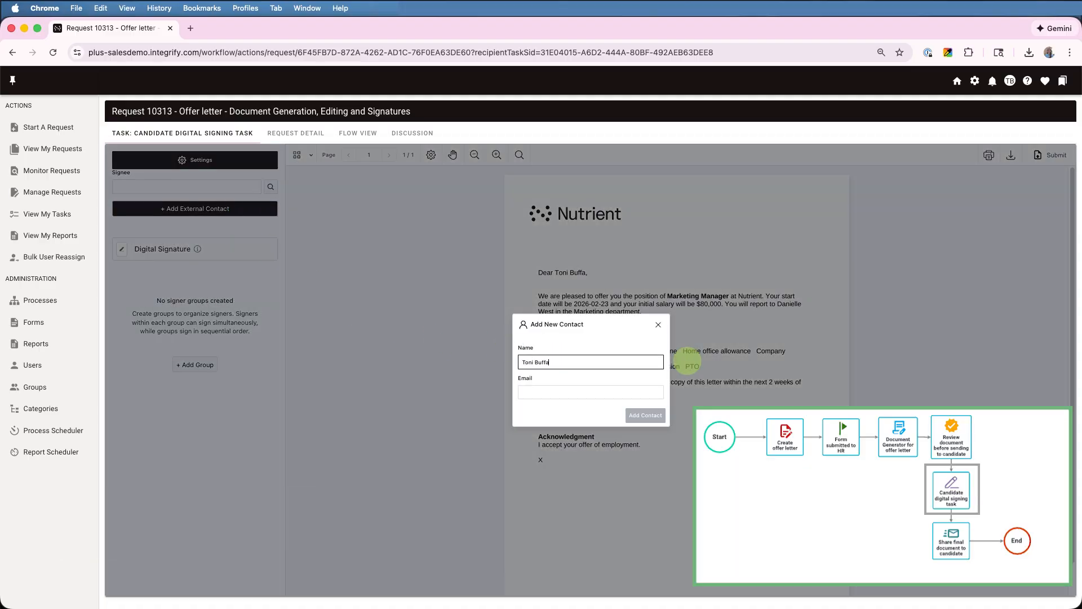
pyautogui.press('Tab')
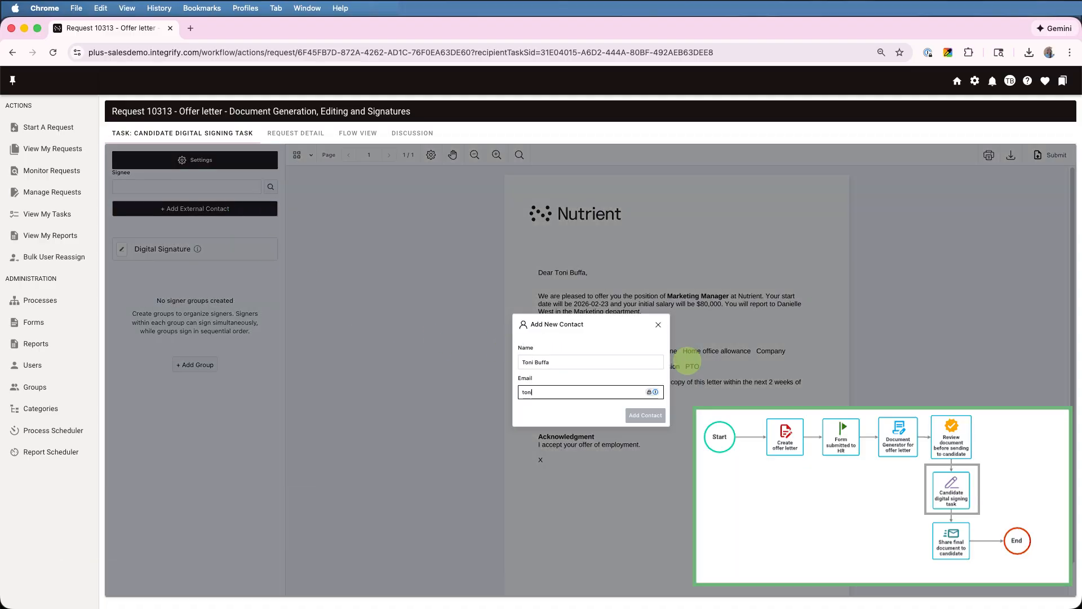
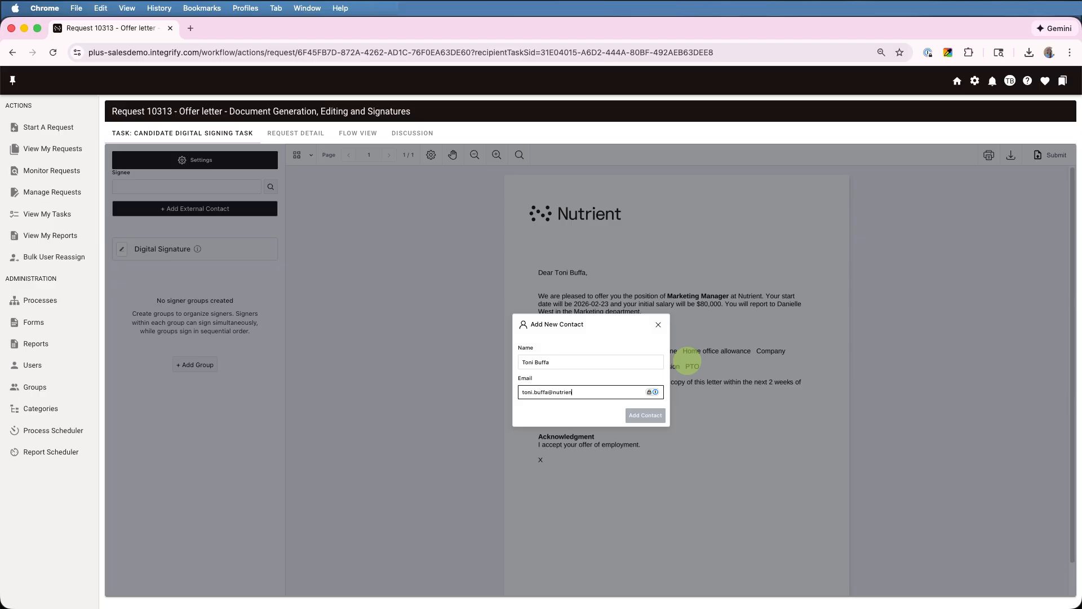
pyautogui.click(645, 415)
# Place a signature box and a date field under the X line, then send the letter for signing
pyautogui.click(152, 330)
pyautogui.moveTo(148, 352)
pyautogui.mouseDown()
pyautogui.moveTo(457, 447)
pyautogui.moveTo(580, 471)
pyautogui.mouseUp()
pyautogui.moveTo(168, 388); pyautogui.dragTo(576, 495)
pyautogui.click(582, 496)
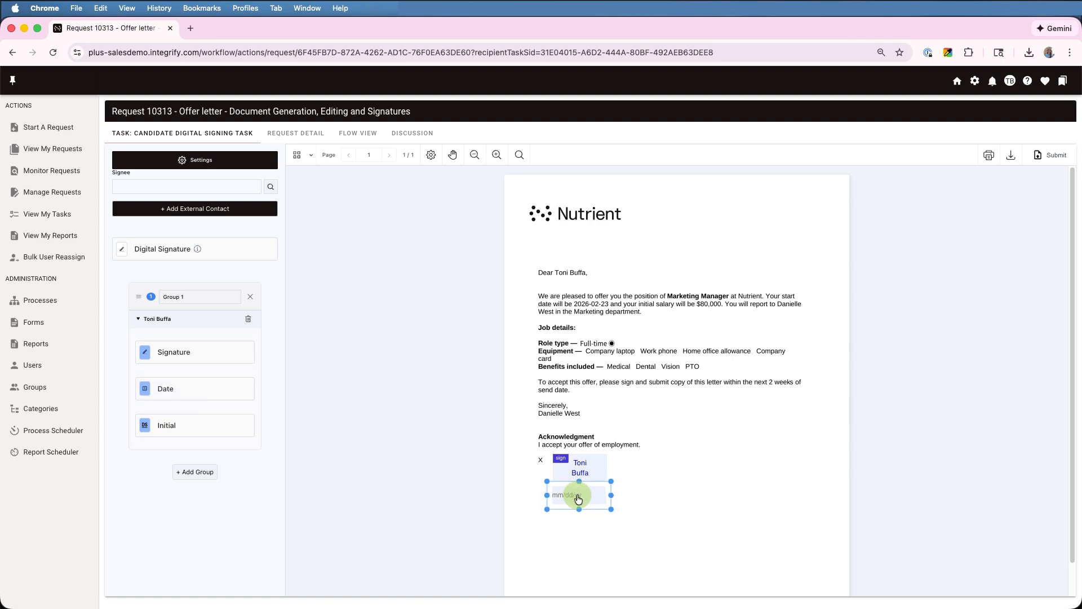
pyautogui.click(836, 513)
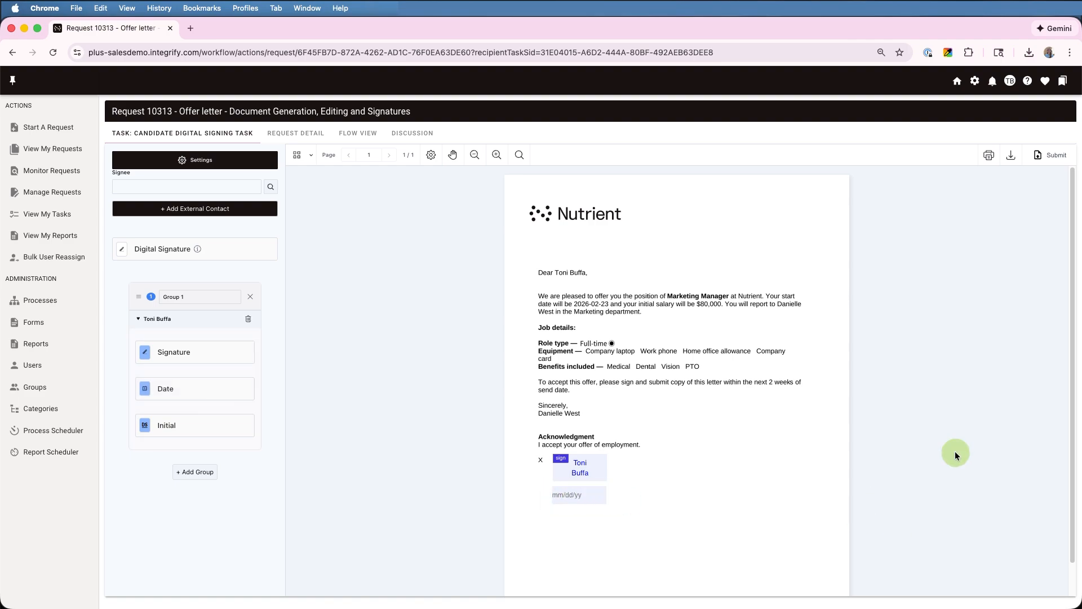
pyautogui.click(1051, 156)
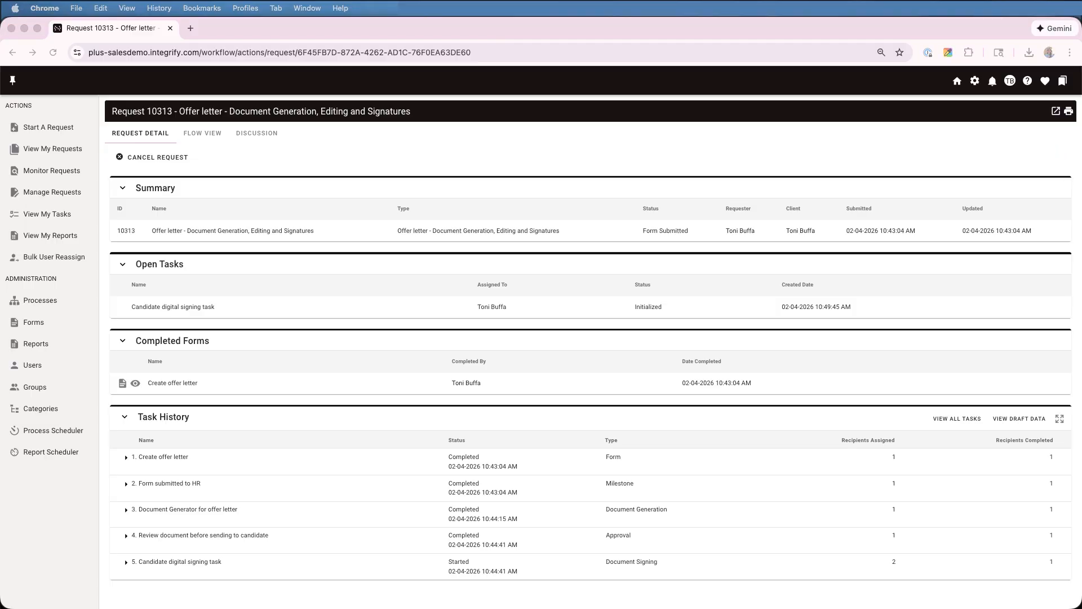
# Expand the Document Generator step in Task History and preview the offer-letter PDF's Versions 1 and 2
pyautogui.click(127, 511)
pyautogui.click(296, 561)
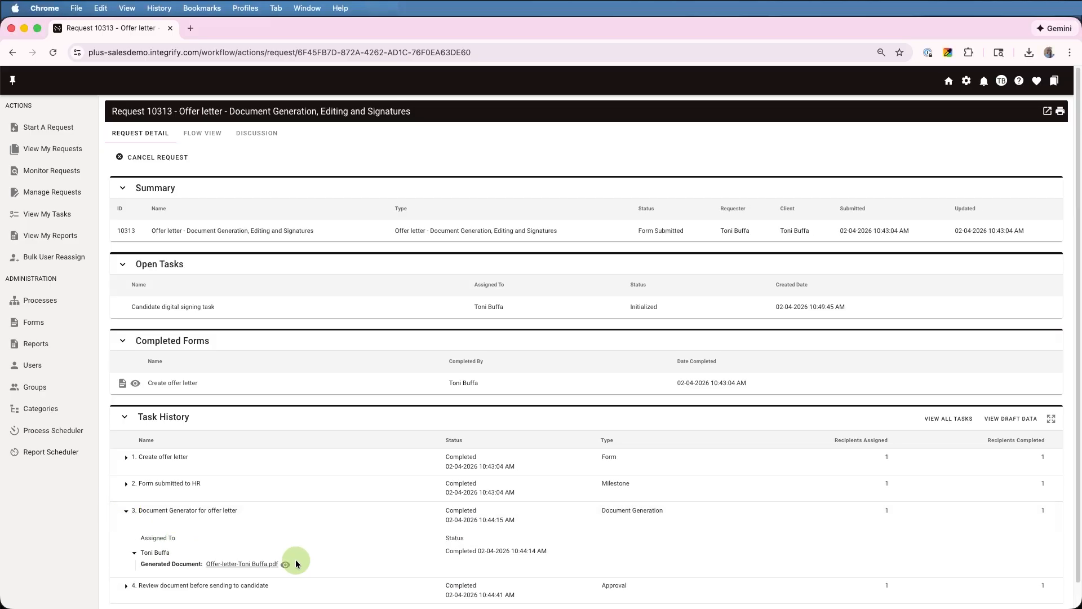
pyautogui.click(286, 564)
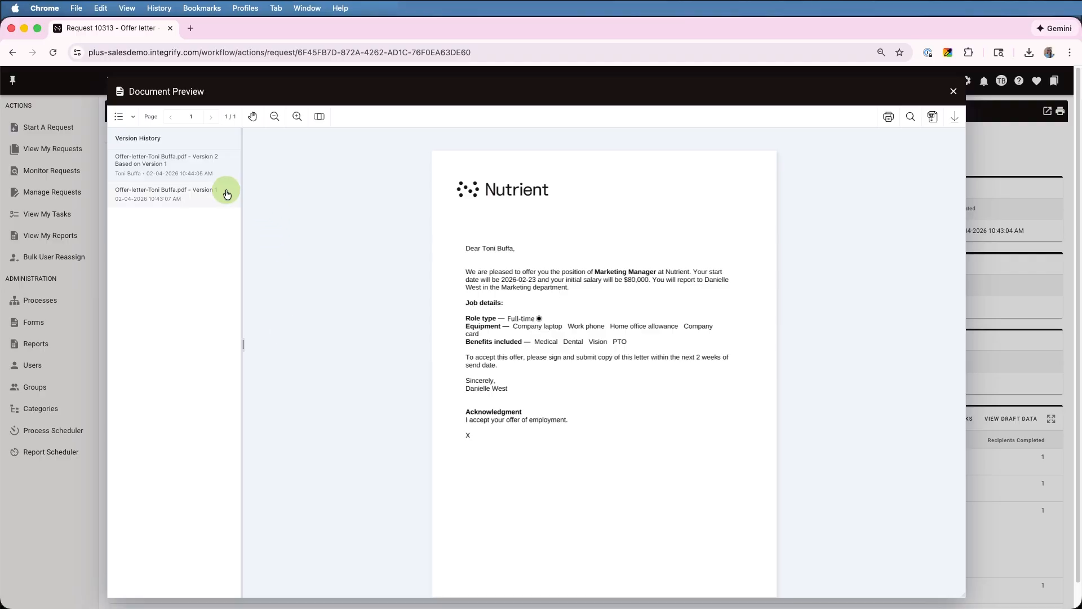
pyautogui.click(208, 200)
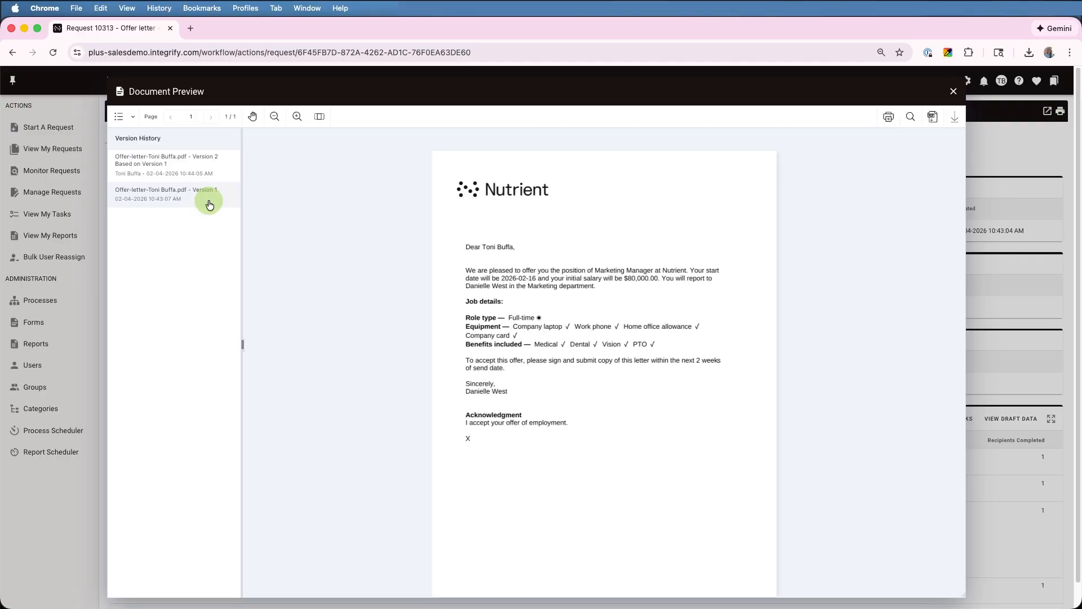
pyautogui.click(202, 163)
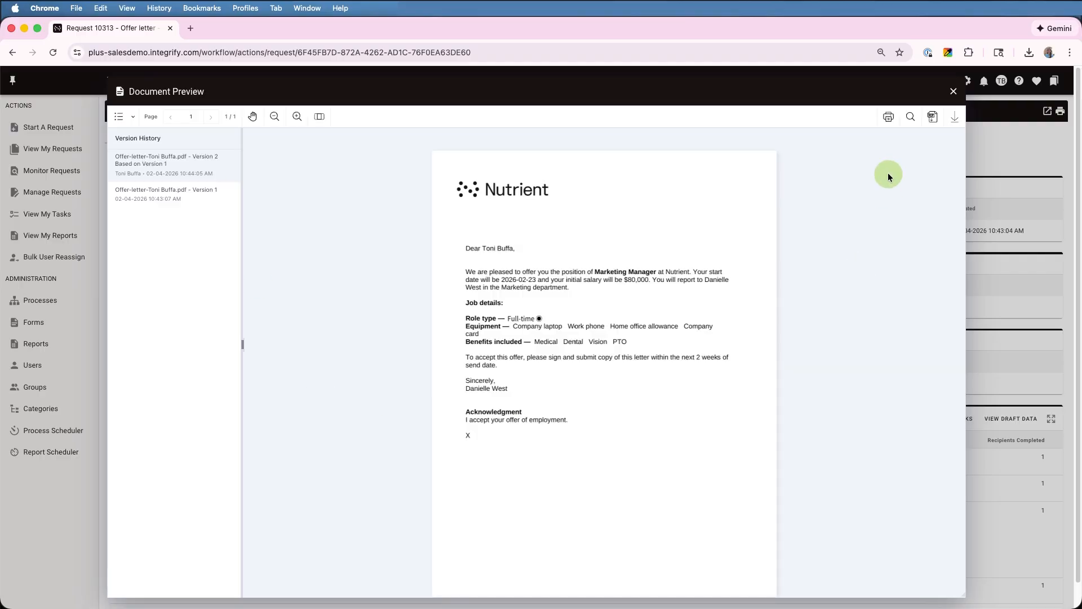
pyautogui.click(953, 92)
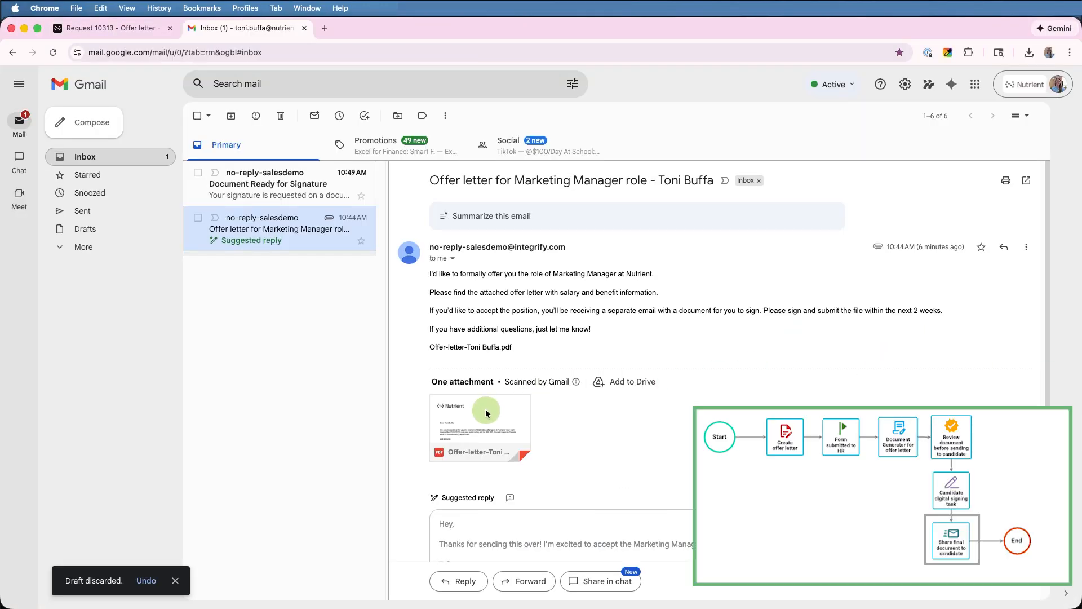
# View the attached offer-letter PDF, then open the Document Ready for Signature email
pyautogui.click(486, 411)
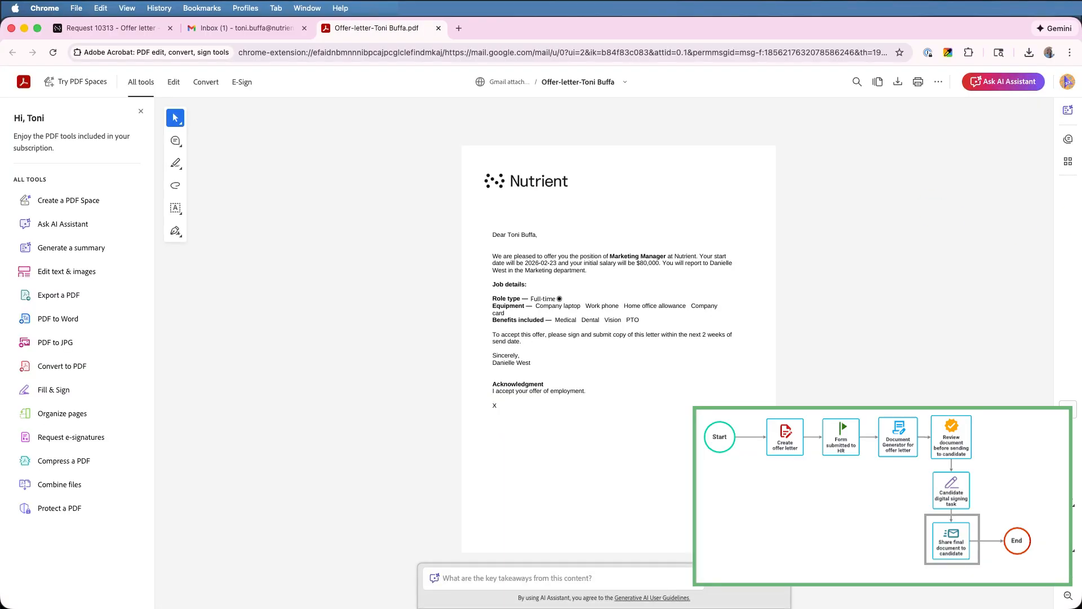
pyautogui.click(438, 28)
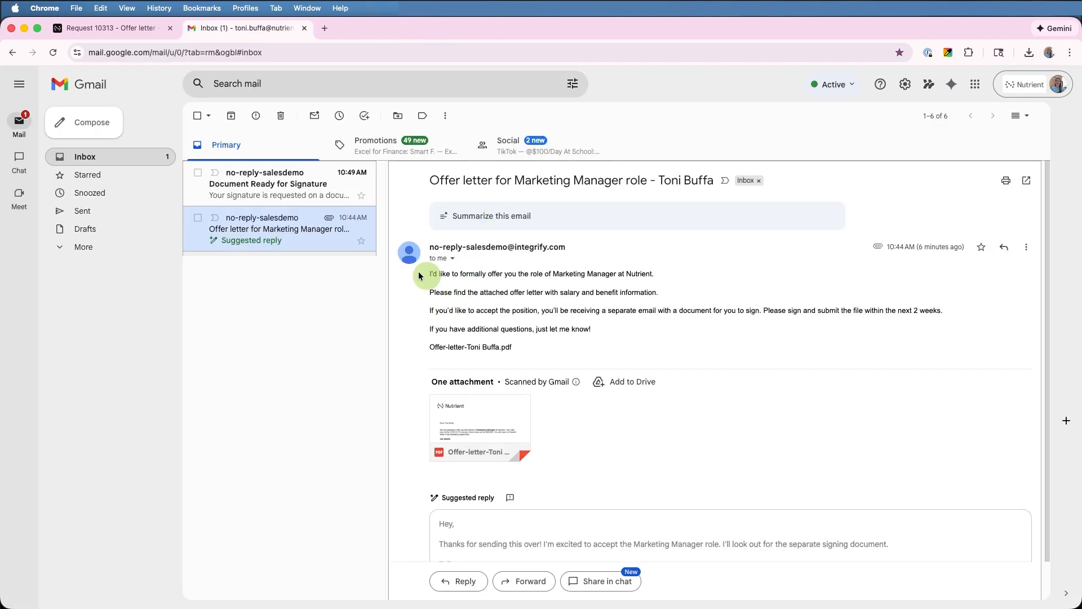
pyautogui.click(250, 189)
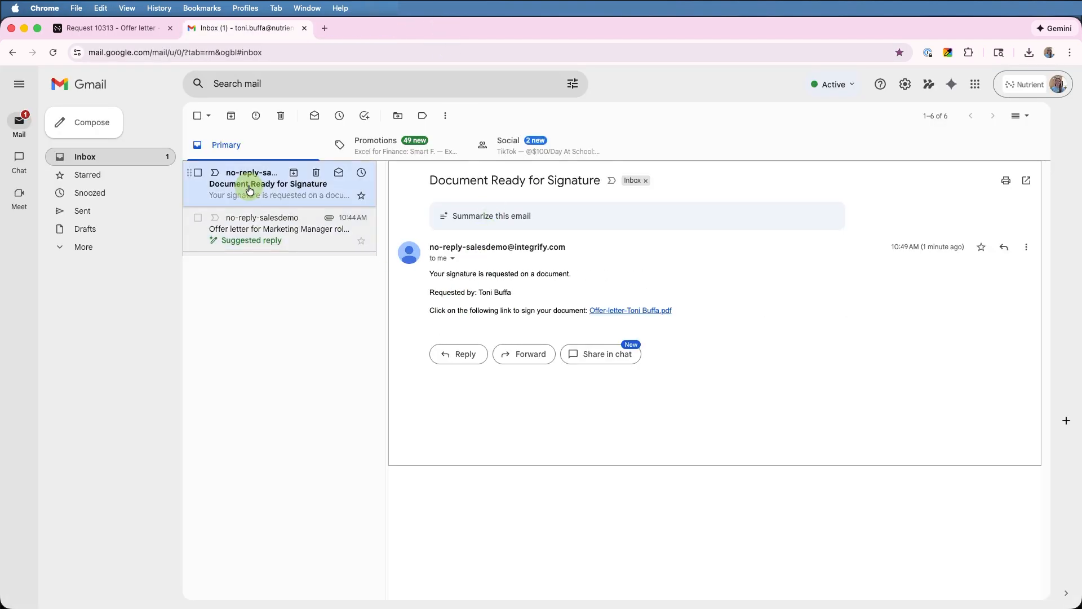
# Open the signing link and verify identity with the code from the Document Signing Verification Code email
pyautogui.click(637, 310)
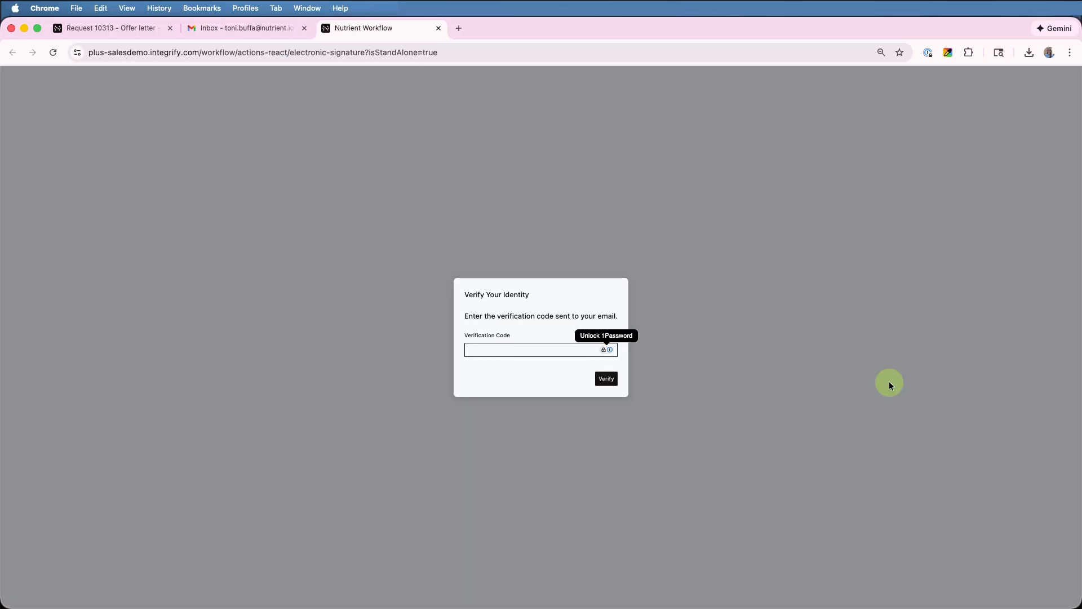
pyautogui.click(259, 31)
pyautogui.click(270, 183)
pyautogui.moveTo(701, 336); pyautogui.dragTo(744, 335)
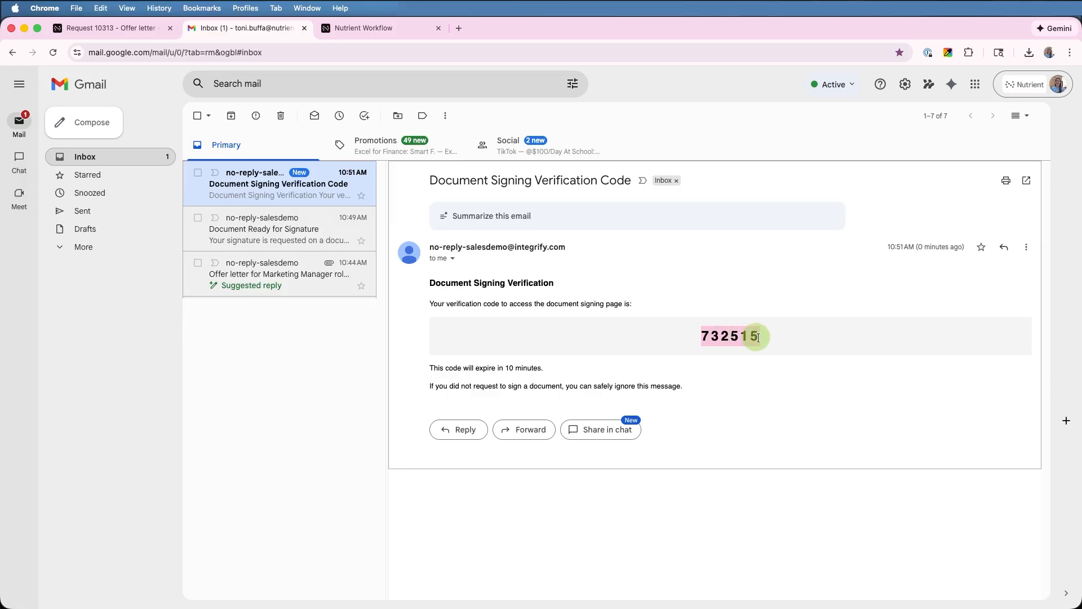
pyautogui.press('super+c')
pyautogui.click(385, 29)
pyautogui.press('super+v')
pyautogui.click(606, 378)
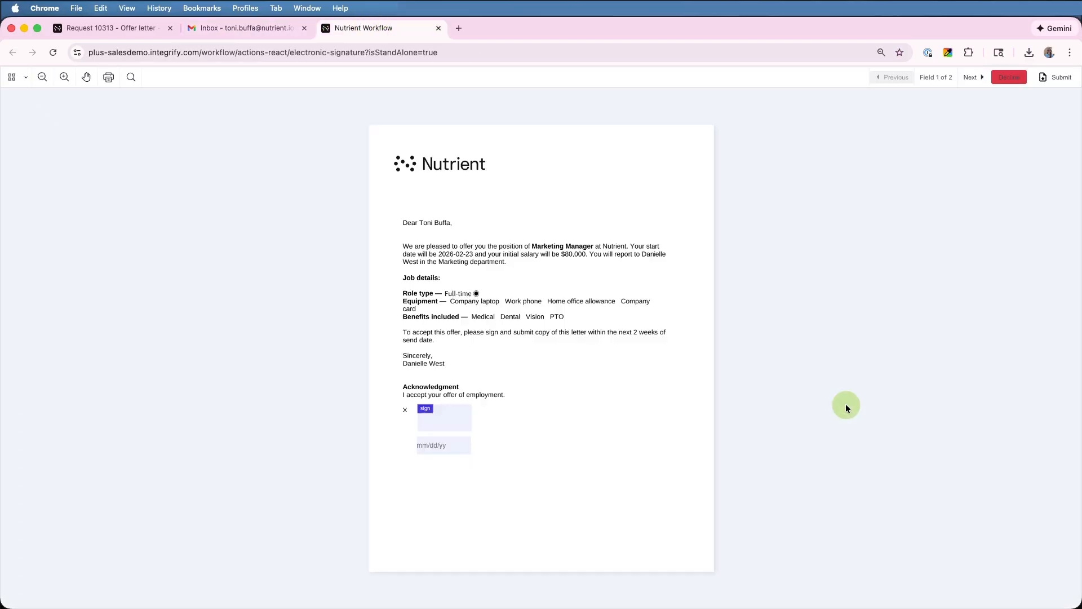
# Place a drawn signature on the offer letter and set the signing date to 02/04/26
pyautogui.click(454, 425)
pyautogui.moveTo(453, 327)
pyautogui.mouseDown()
pyautogui.moveTo(474, 323)
pyautogui.moveTo(480, 336)
pyautogui.moveTo(539, 321)
pyautogui.mouseUp()
pyautogui.click(461, 254)
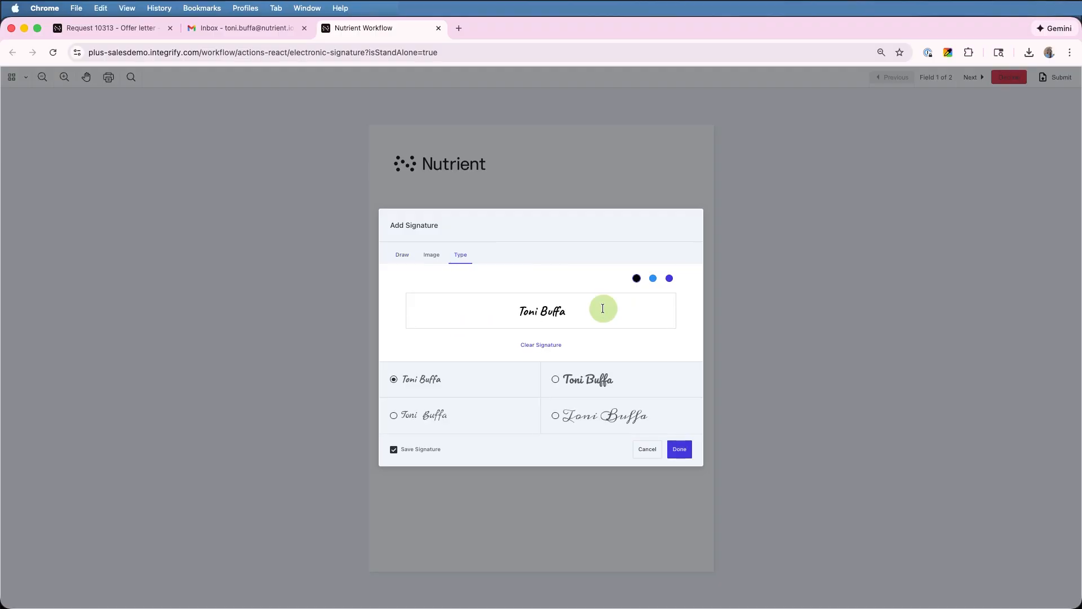
pyautogui.click(412, 252)
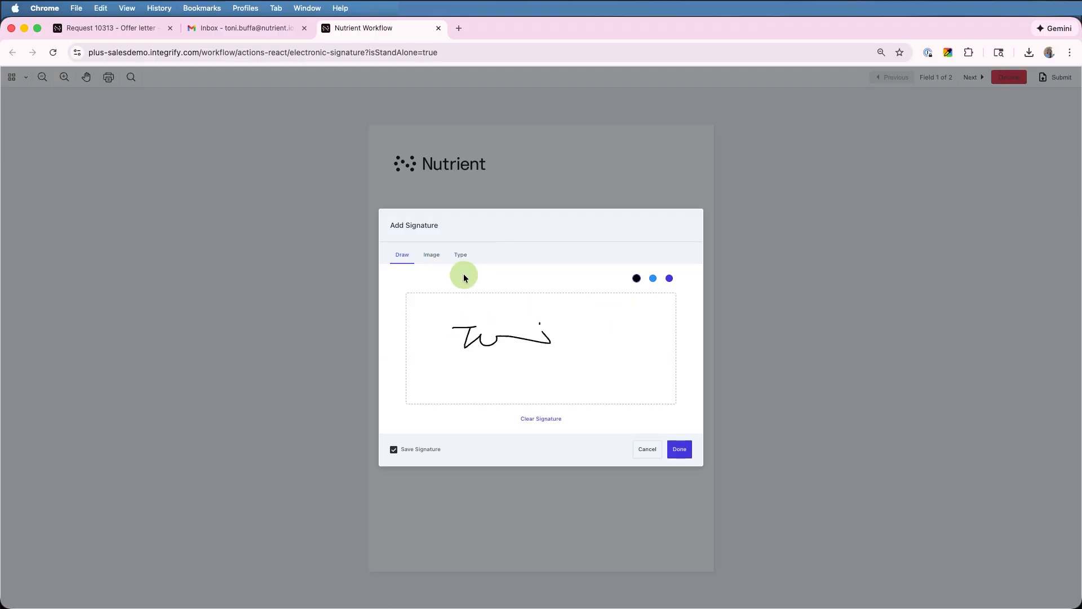
pyautogui.click(682, 449)
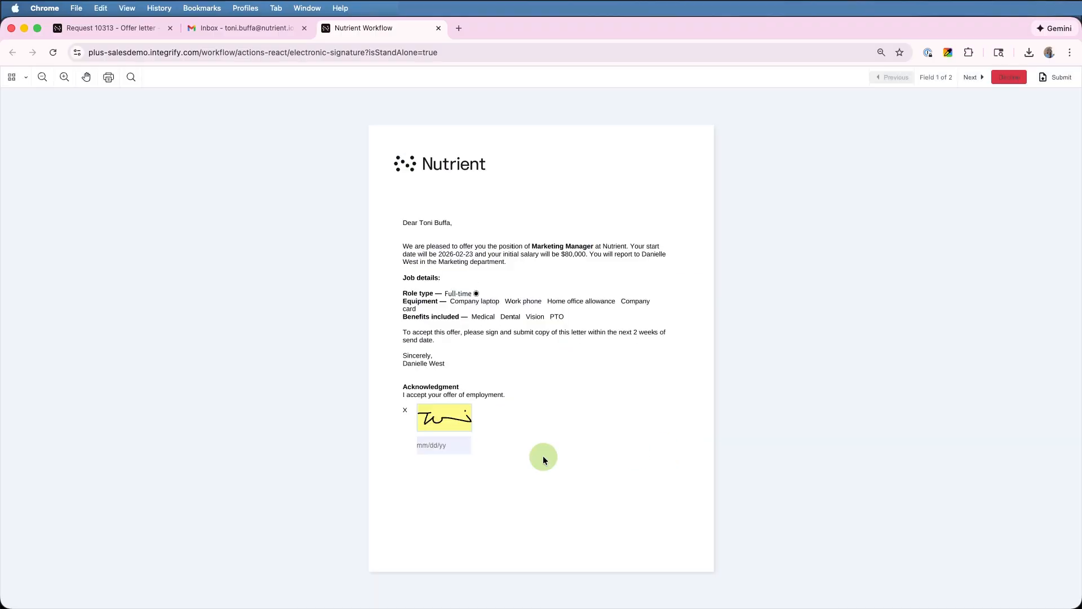
pyautogui.click(471, 447)
pyautogui.click(496, 492)
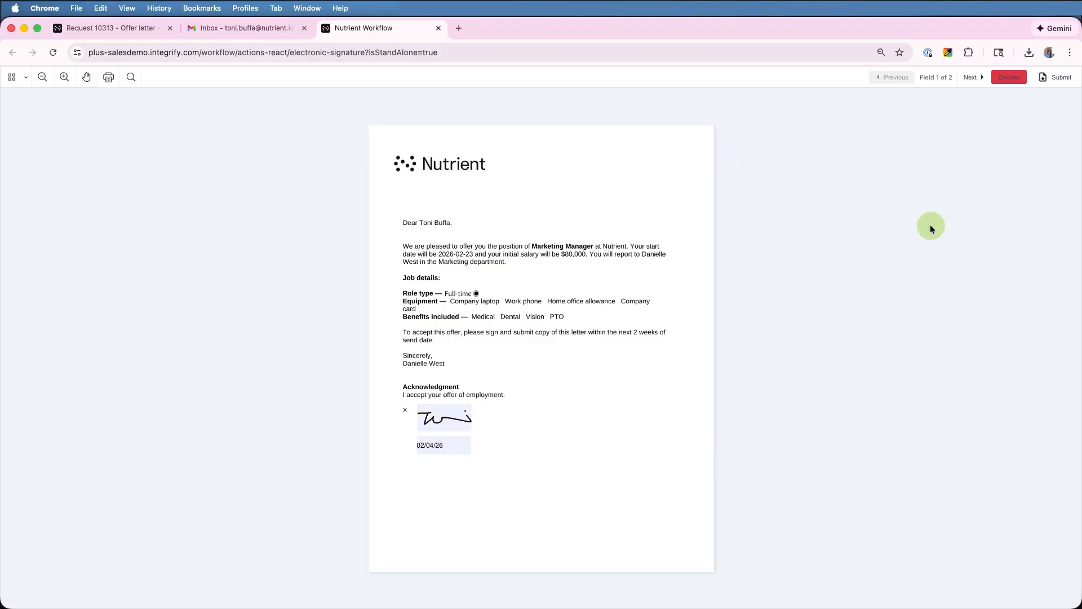
pyautogui.click(972, 77)
# Submit the signed letter, then open the signed PDF attached to the Signed document email
pyautogui.click(1060, 78)
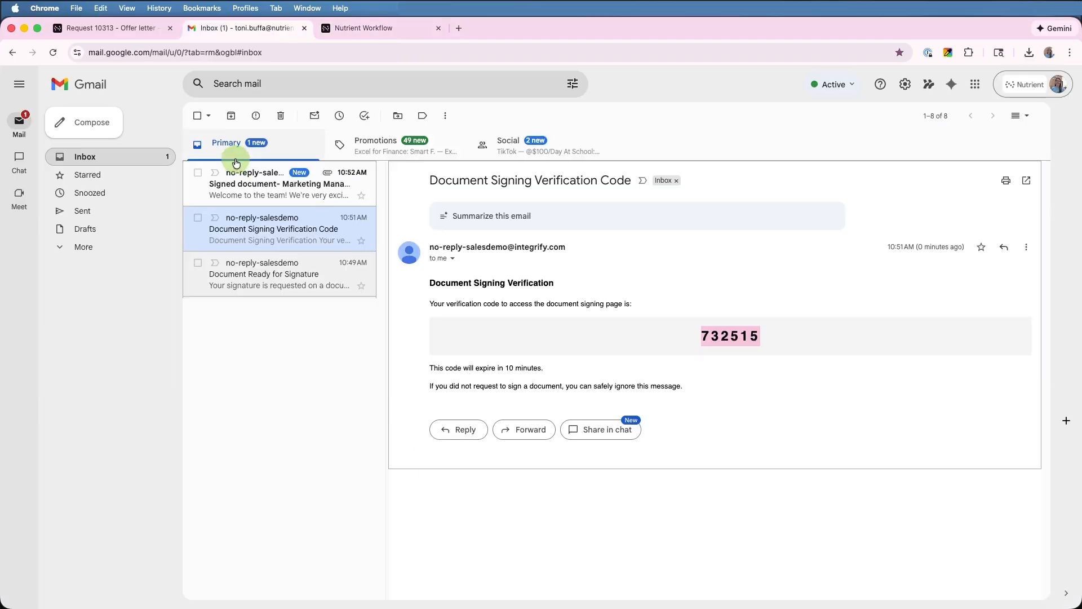
pyautogui.click(243, 186)
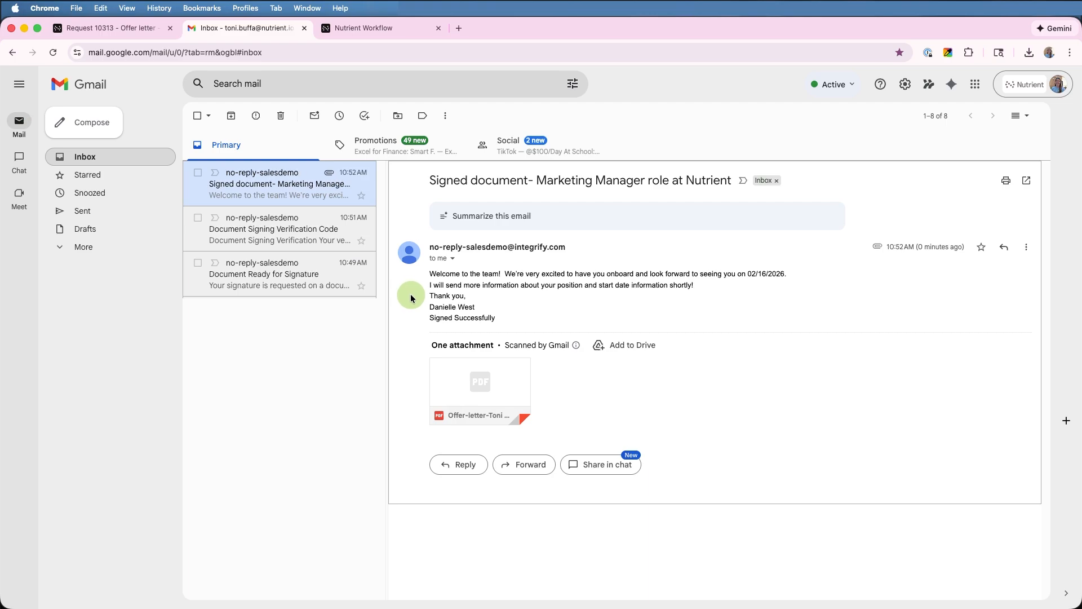
pyautogui.click(507, 387)
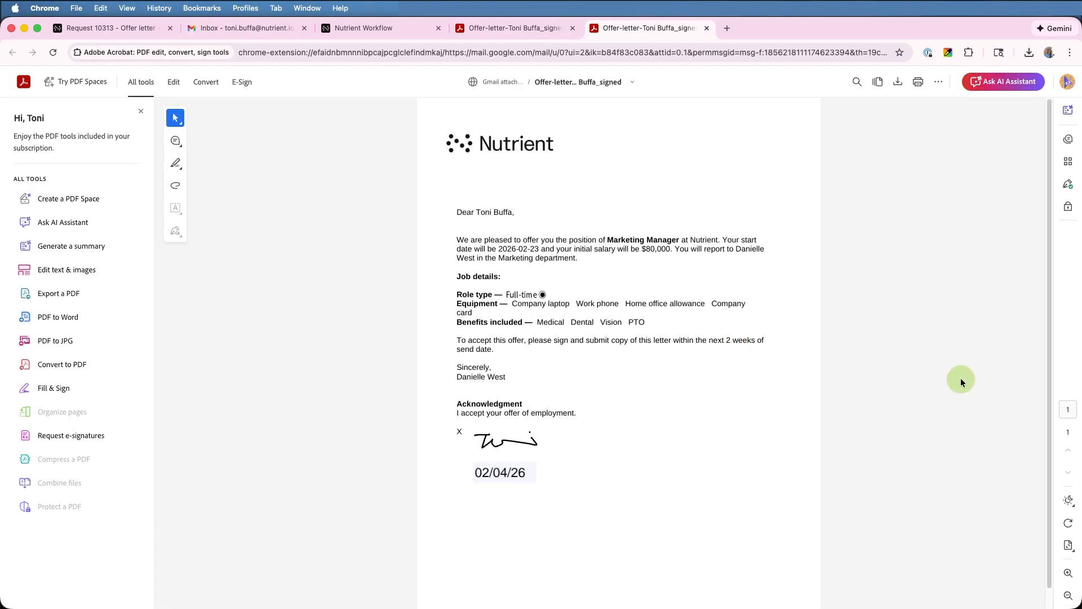
# Switch to the Word offer-letter template to compare it with the signed PDF
pyautogui.press('super+Tab')
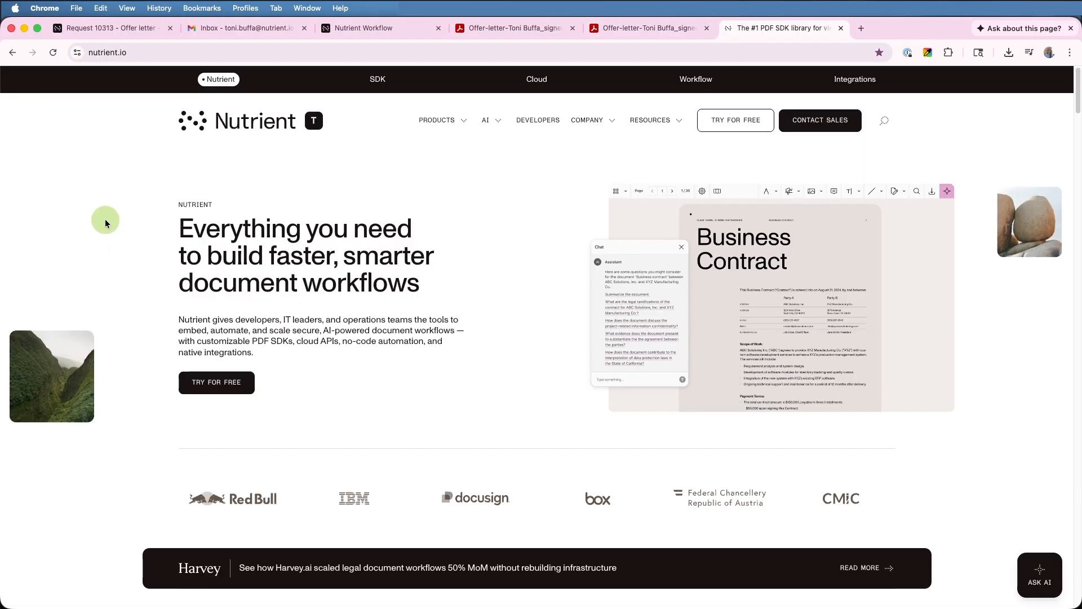
# Go to the Nutrient Workflow product page and open its Try for Free sign-up form
pyautogui.moveTo(119, 73)
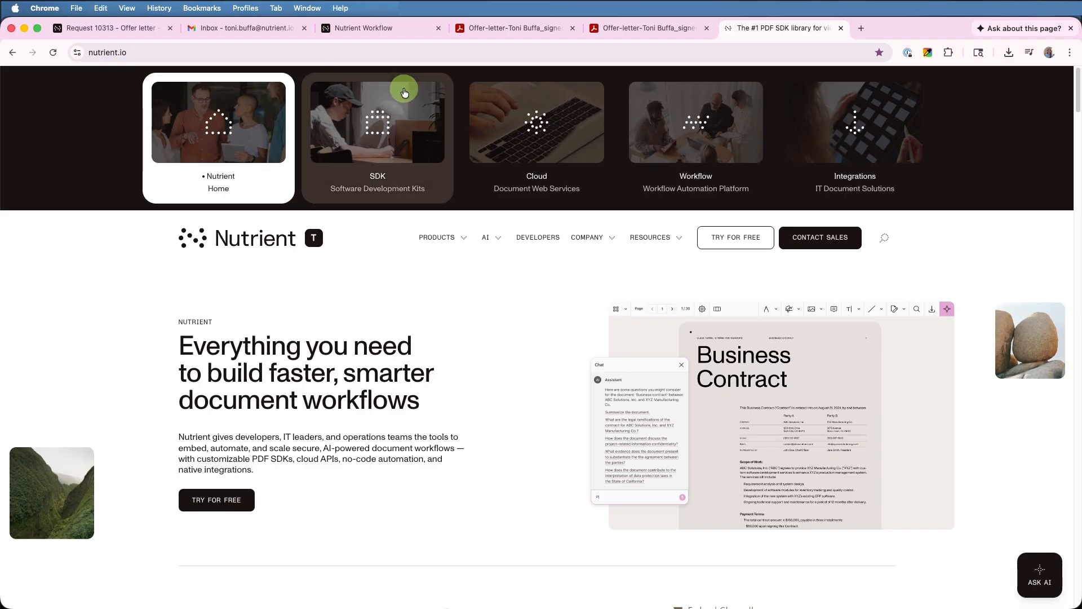
pyautogui.click(742, 113)
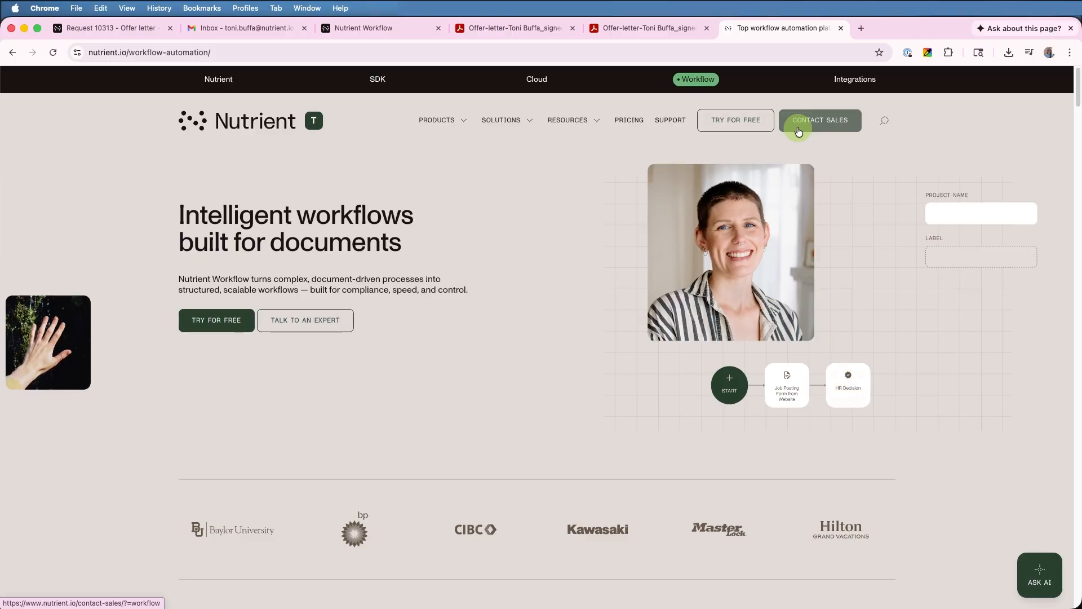
pyautogui.click(765, 125)
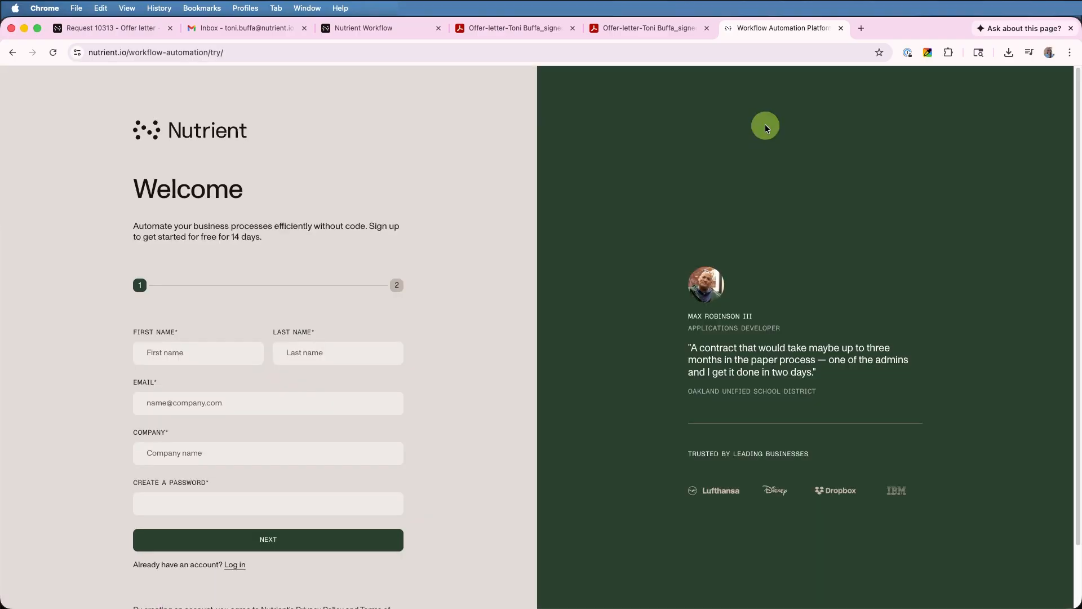